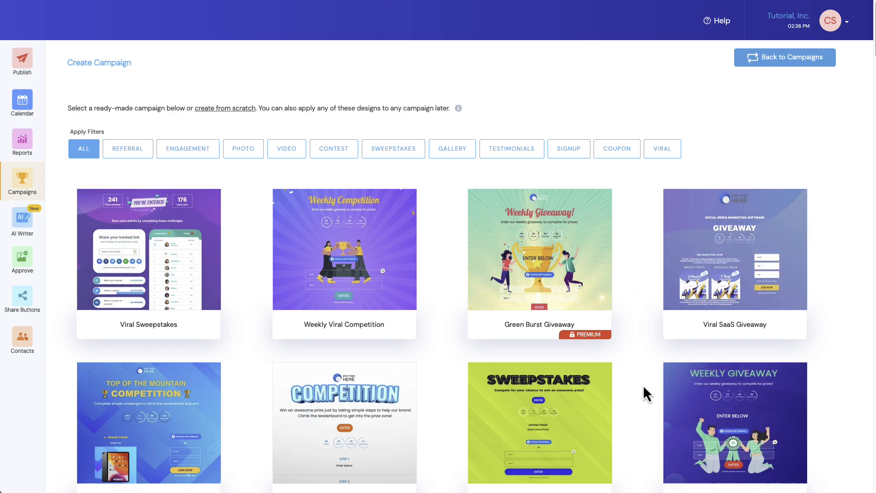
# Filter the campaign templates by Video and Contest and use the Funniest Kids Video Contest template
pyautogui.scroll(-8, 634, 374)
pyautogui.scroll(-15, 632, 365)
pyautogui.scroll(20, 632, 360)
pyautogui.click(286, 149)
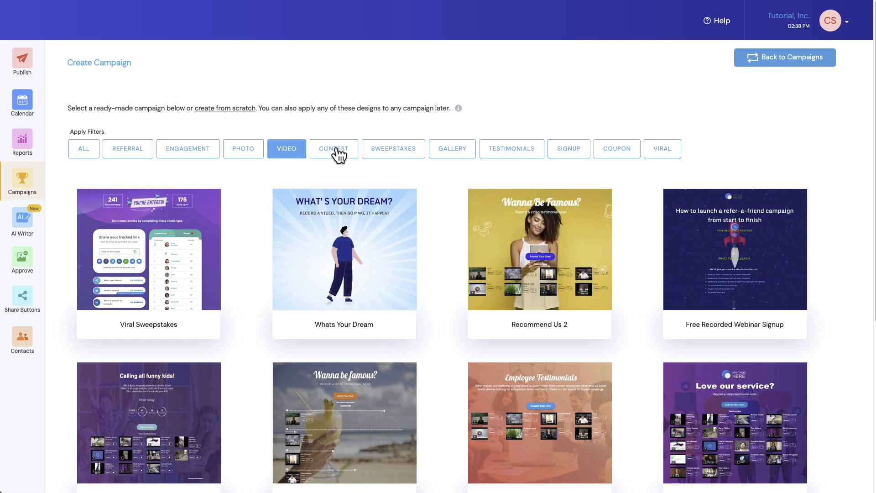
pyautogui.click(338, 154)
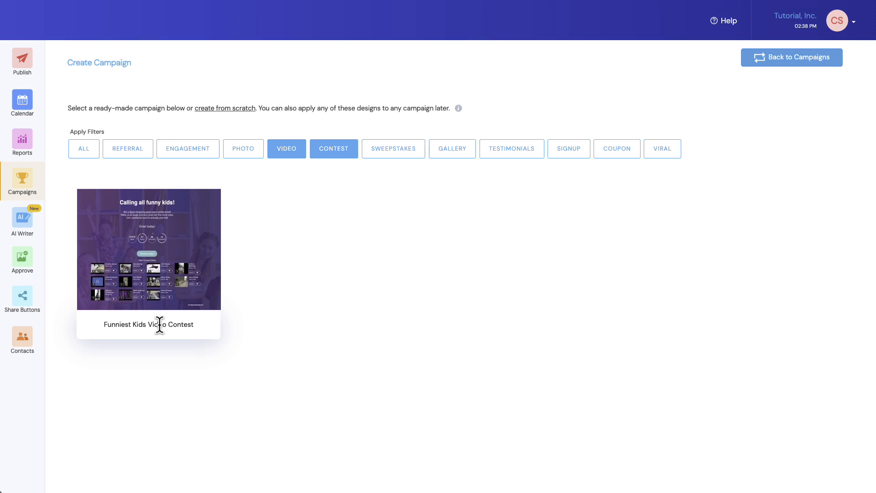
pyautogui.moveTo(151, 266)
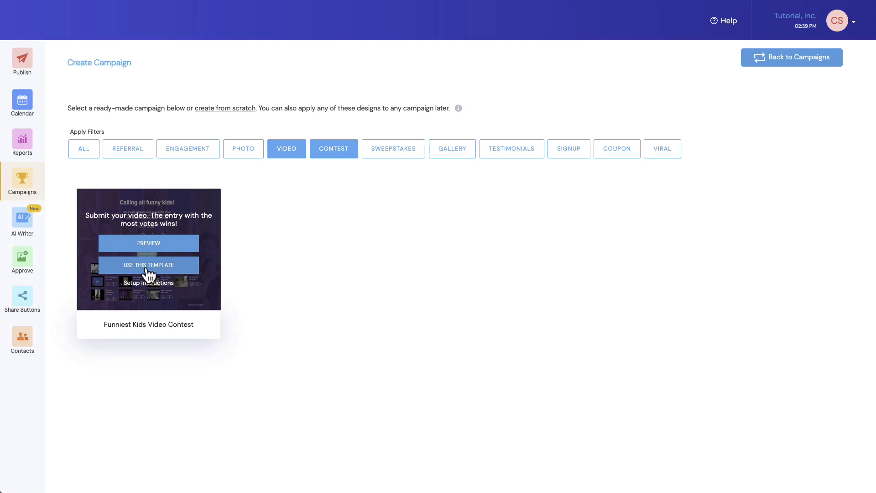
pyautogui.click(148, 264)
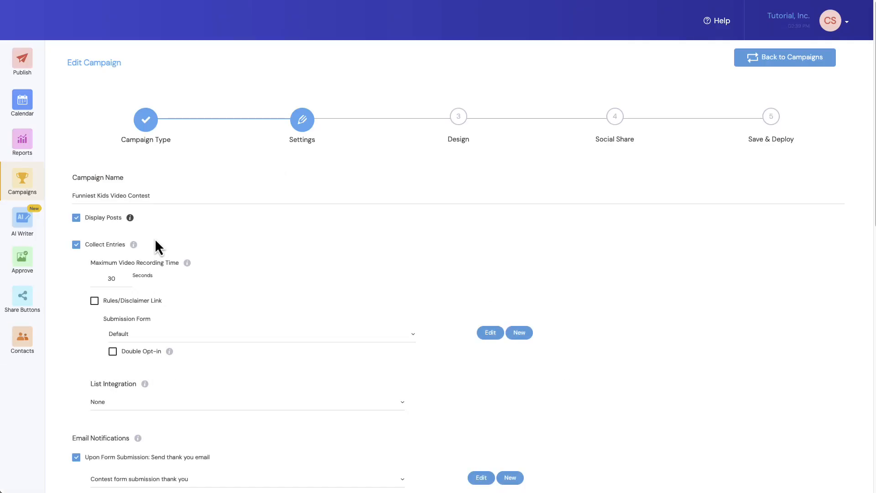
# Rename the campaign to "Mothers Day Video Contest"
pyautogui.click(152, 196)
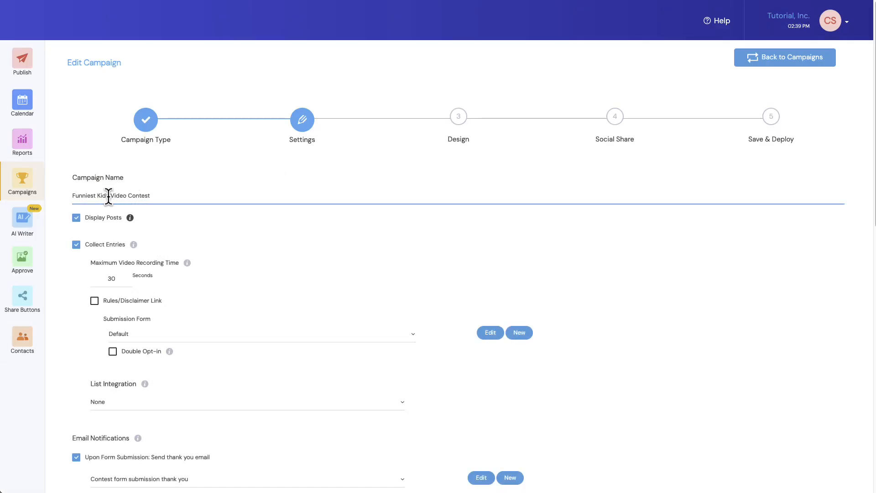
pyautogui.moveTo(108, 195); pyautogui.dragTo(71, 197)
pyautogui.write('Mothers Day')
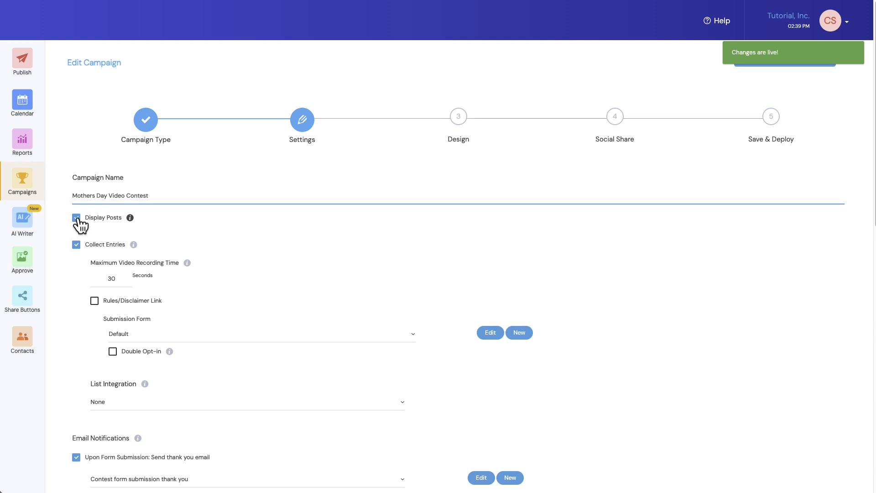
# Enable the Rules/Disclaimer Link option for the campaign
pyautogui.scroll(-1, 77, 218)
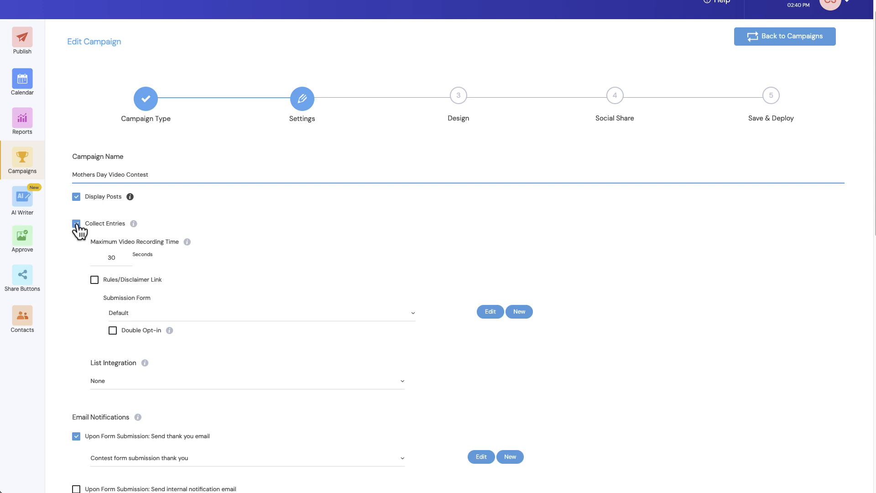
pyautogui.scroll(-1, 76, 224)
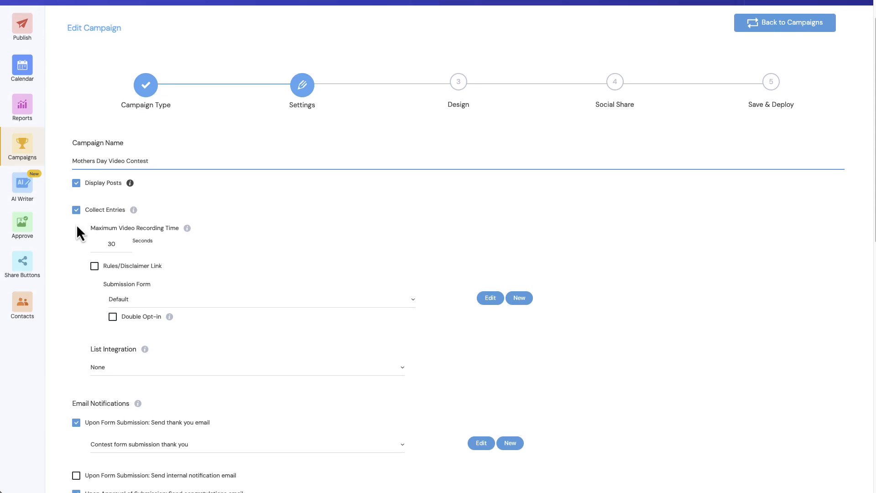
pyautogui.scroll(-3, 76, 227)
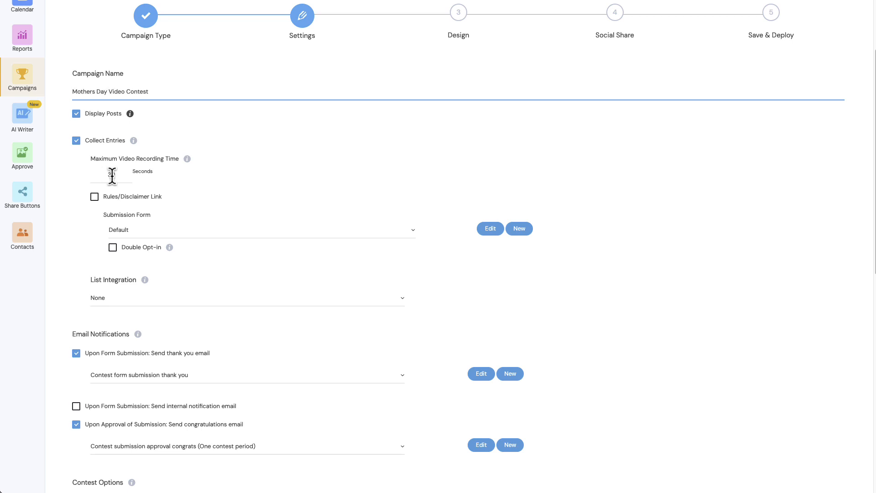
pyautogui.scroll(-1, 112, 175)
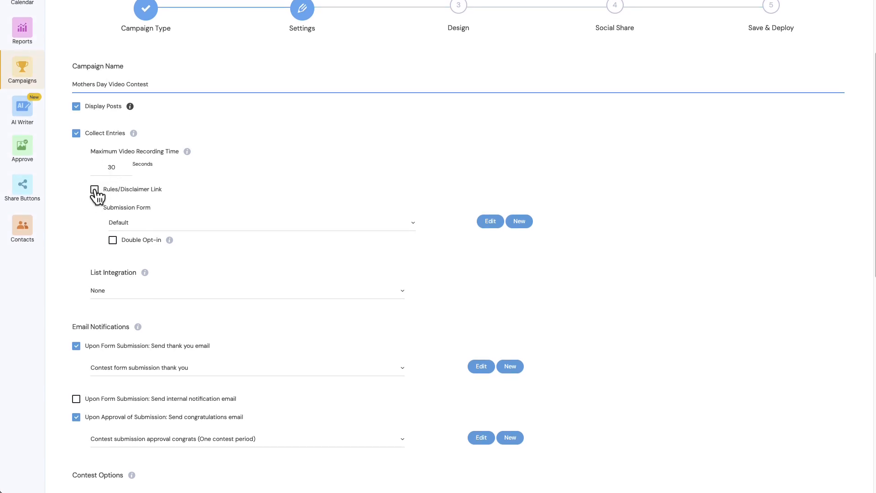
pyautogui.click(95, 191)
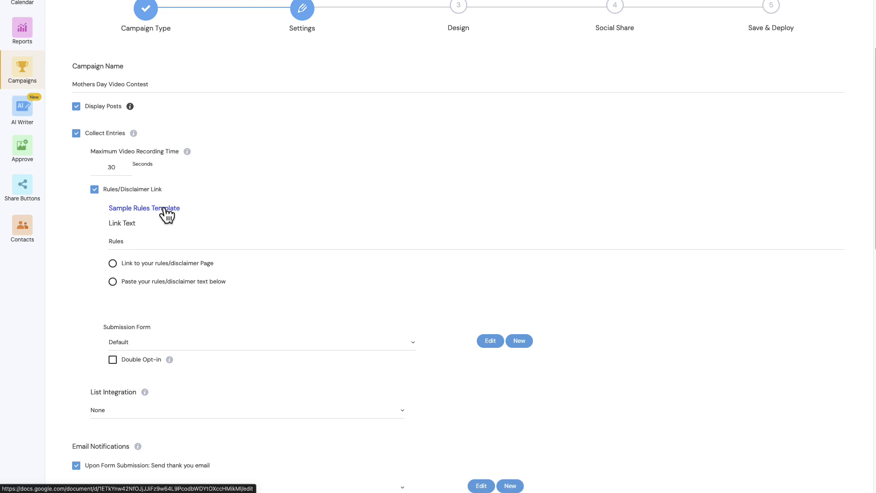
# Change the rules link text to "Contest Rules"
pyautogui.click(129, 242)
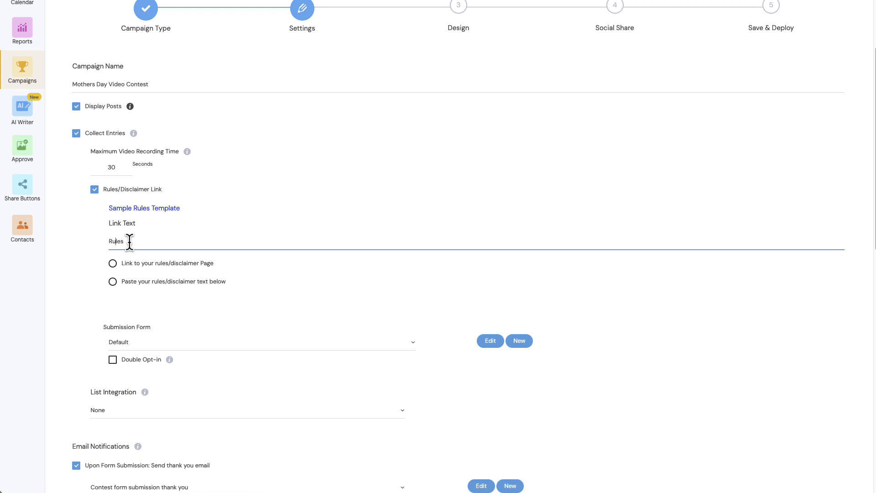
pyautogui.press('Home')
pyautogui.write('Contest')
# Choose to paste the rules text and enter "Insert rules here" as the rules/disclaimer text
pyautogui.click(113, 282)
pyautogui.click(163, 316)
pyautogui.write('In')
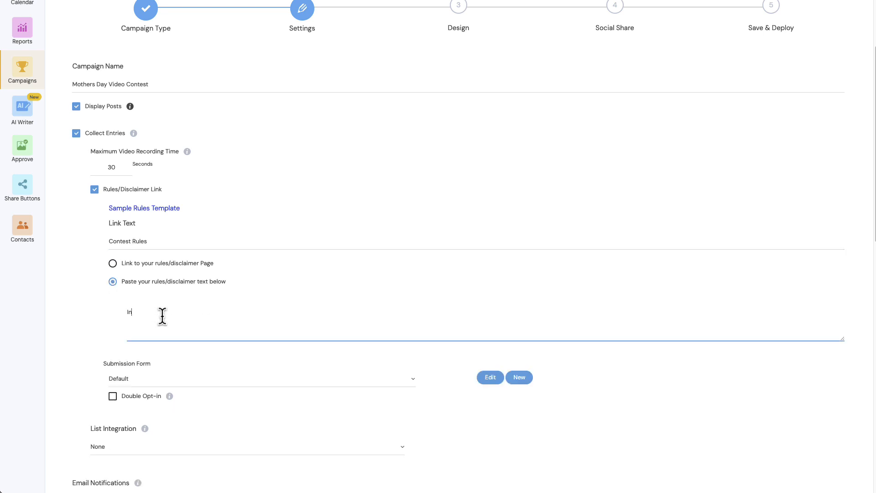
pyautogui.write('sert rules here')
# Set the submission form to With Address
pyautogui.scroll(-1, 188, 314)
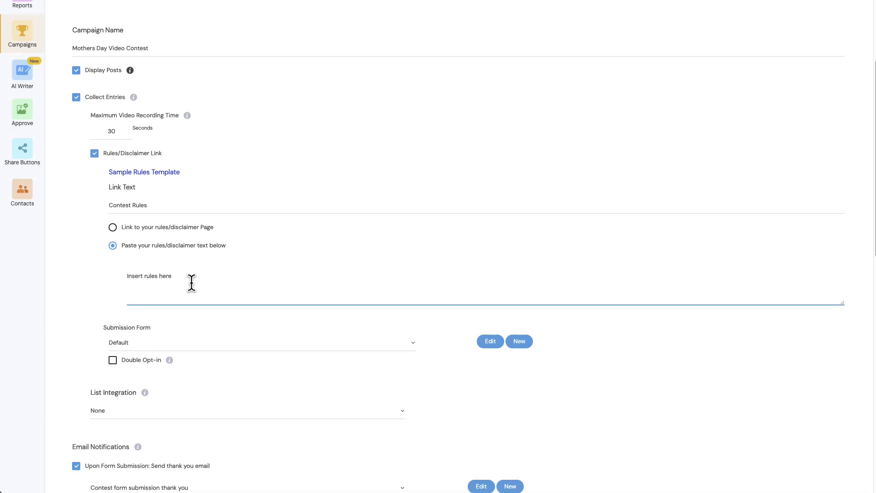
pyautogui.scroll(-3, 191, 283)
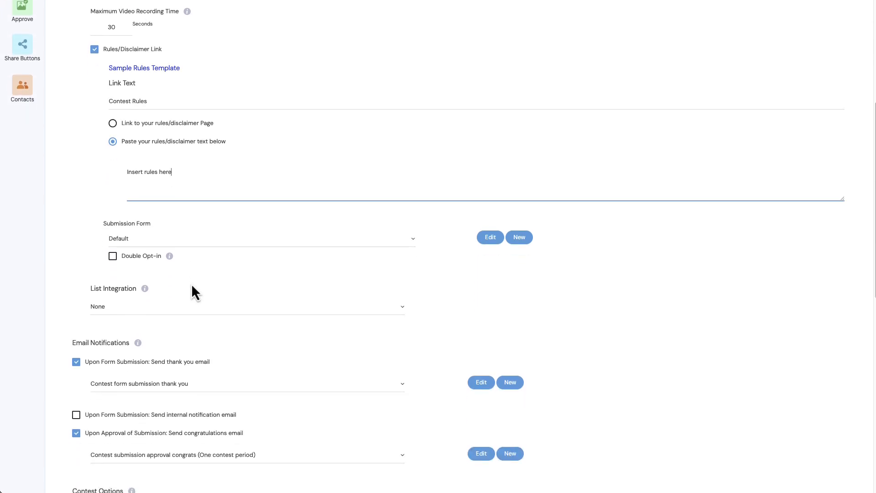
pyautogui.click(223, 247)
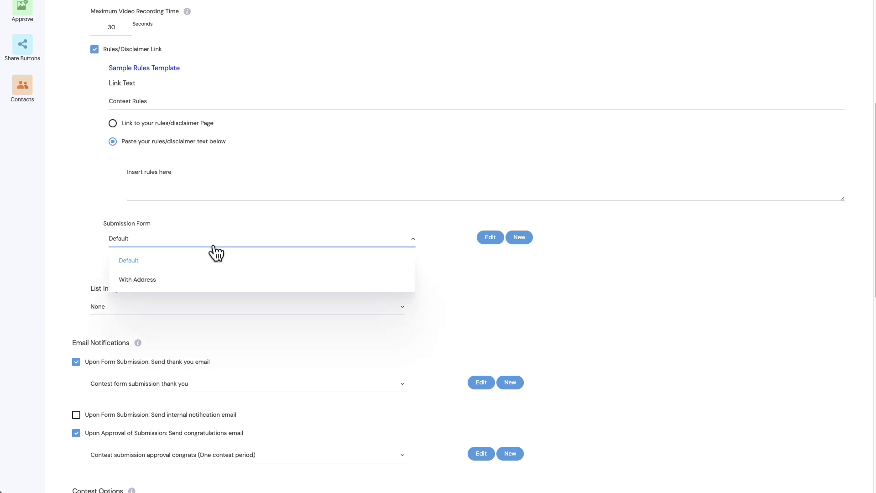
pyautogui.click(142, 281)
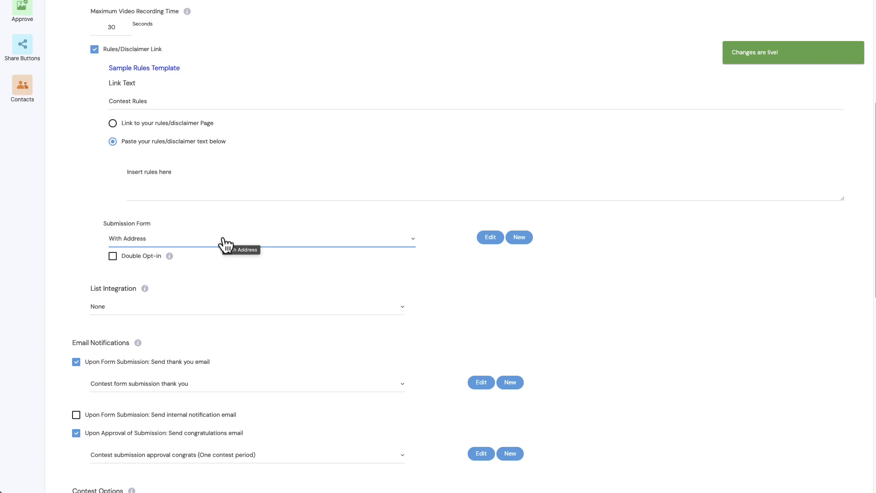
# Review the available list integration and thank-you email options without changing them
pyautogui.scroll(-2, 225, 239)
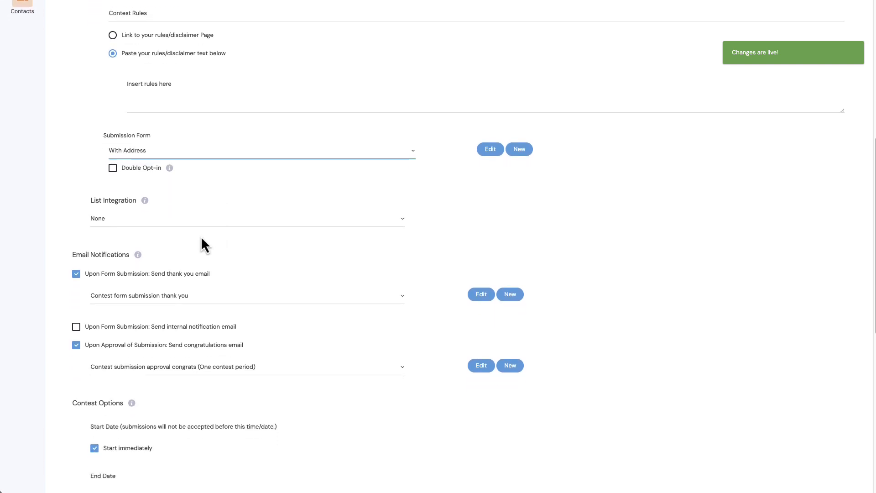
pyautogui.click(124, 228)
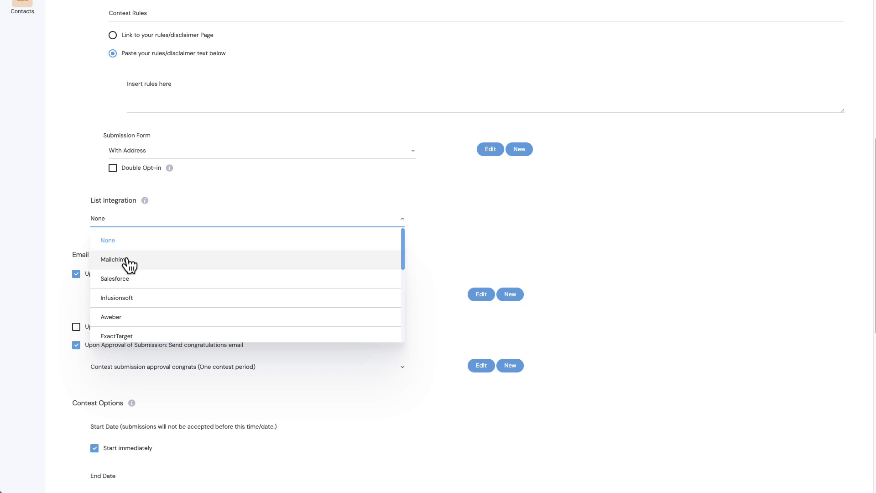
pyautogui.click(67, 212)
pyautogui.scroll(-3, 67, 212)
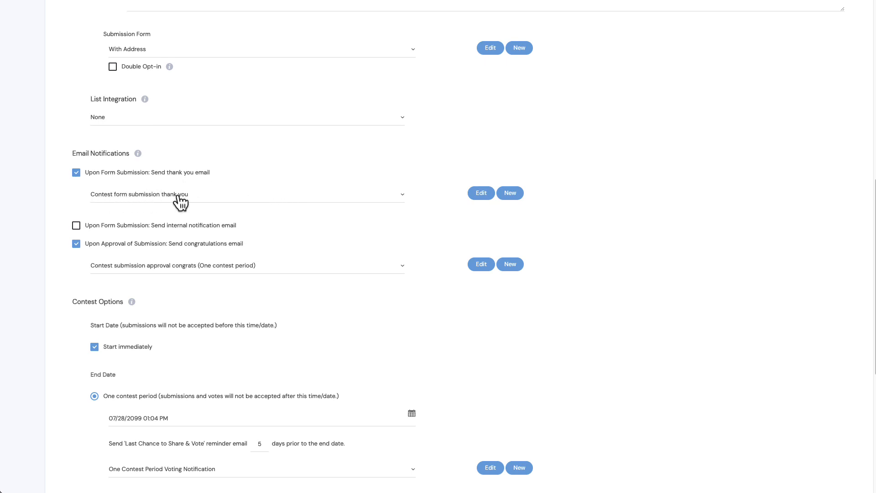
pyautogui.click(161, 196)
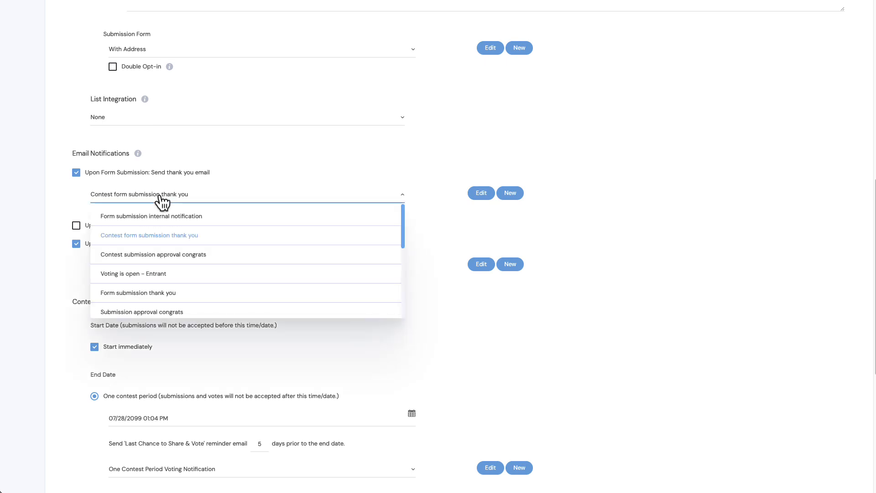
pyautogui.scroll(-1, 163, 262)
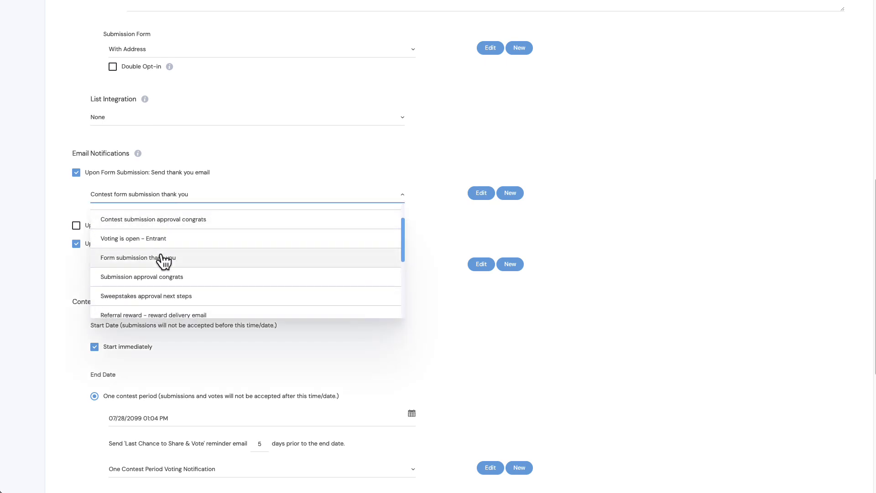
pyautogui.scroll(2, 163, 260)
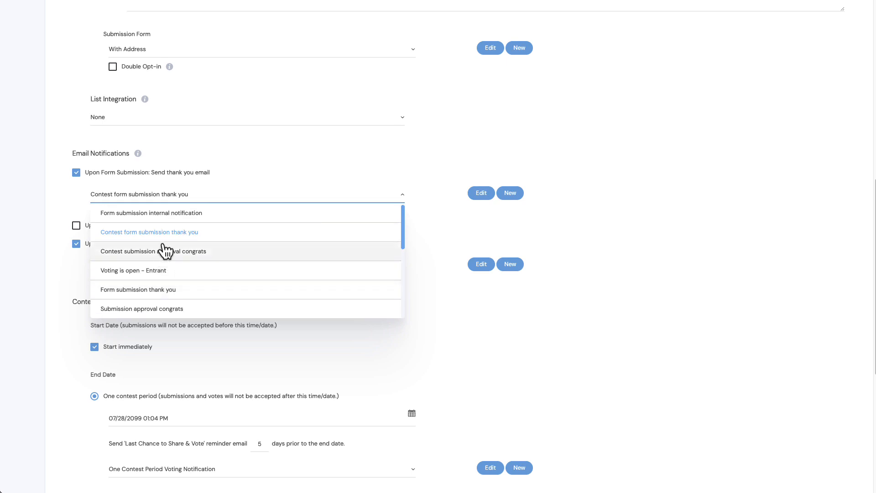
pyautogui.click(52, 195)
pyautogui.scroll(-2, 52, 194)
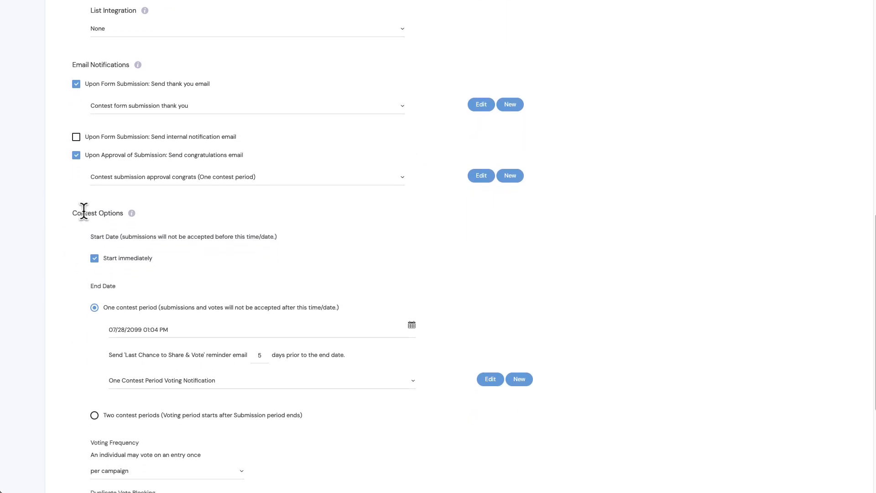
pyautogui.scroll(-2, 100, 210)
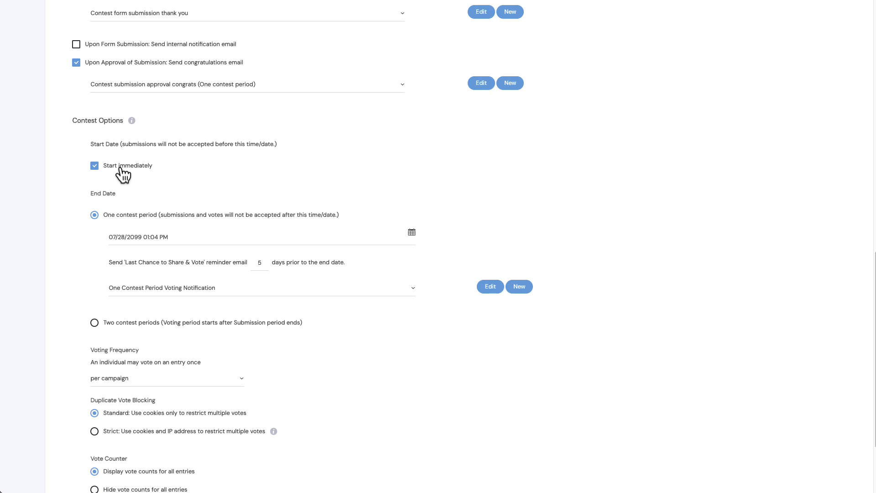
pyautogui.click(95, 166)
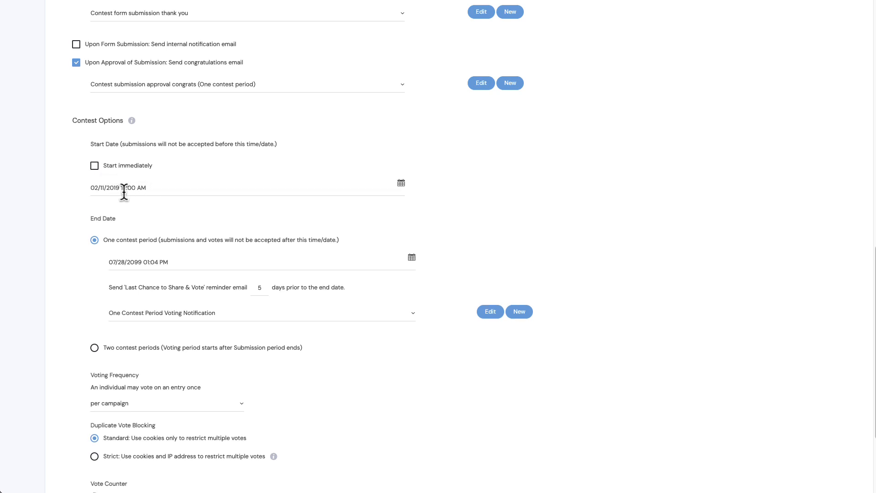
pyautogui.click(94, 165)
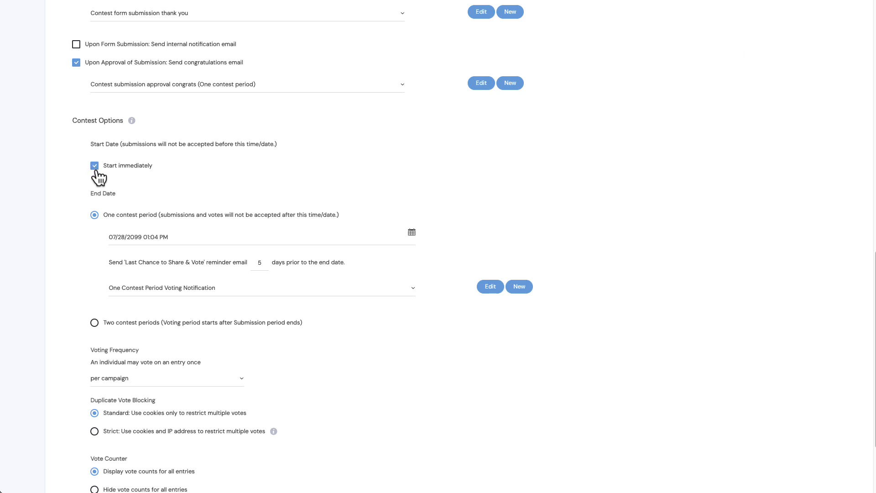
pyautogui.scroll(-1, 96, 171)
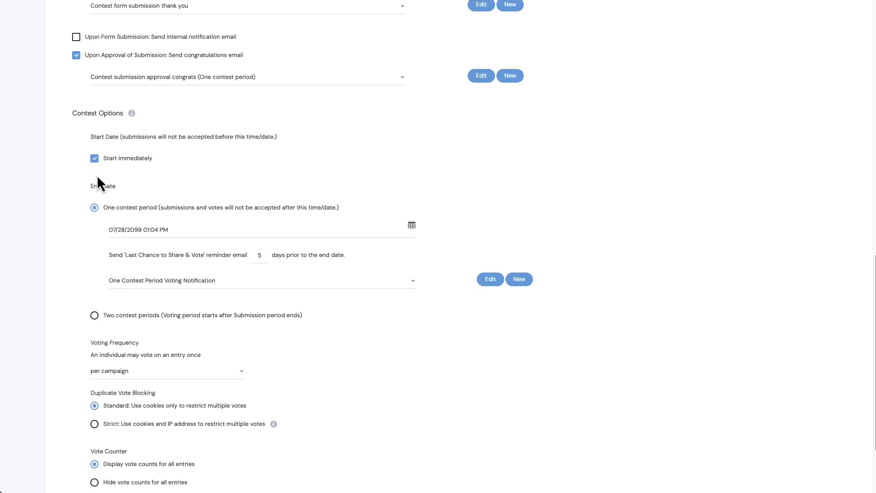
pyautogui.scroll(-3, 116, 188)
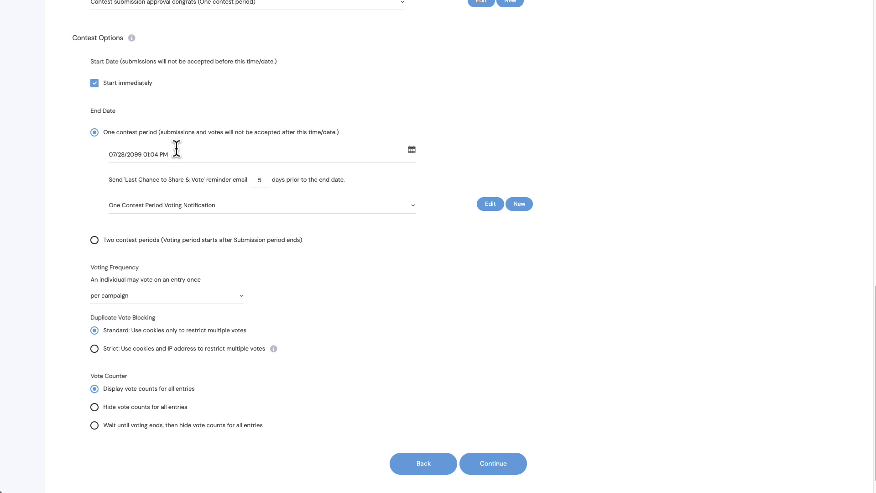
pyautogui.click(94, 240)
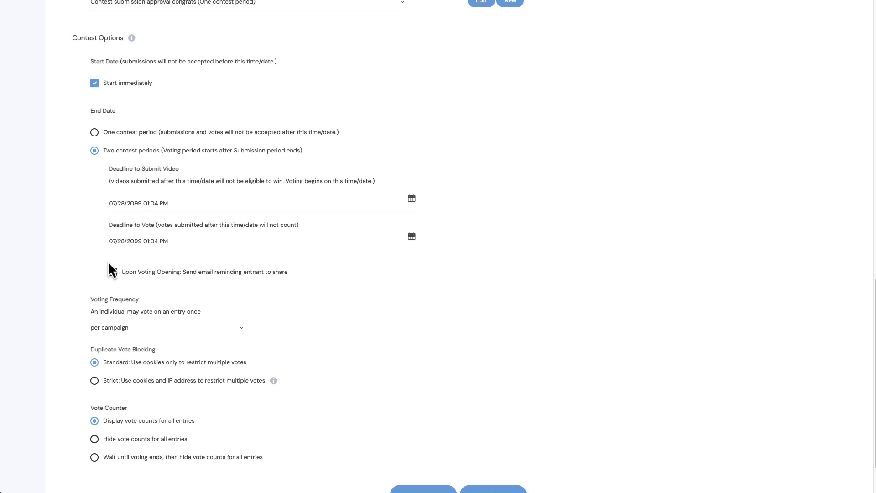
pyautogui.scroll(-1, 107, 261)
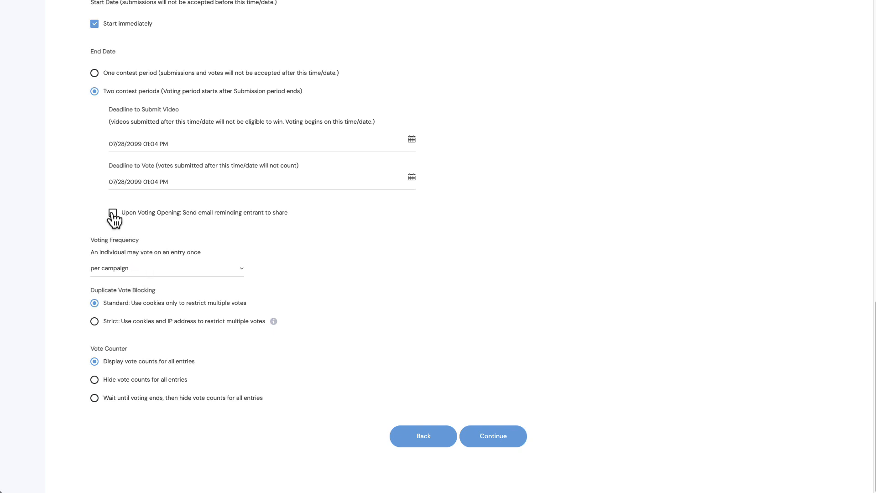
pyautogui.click(94, 74)
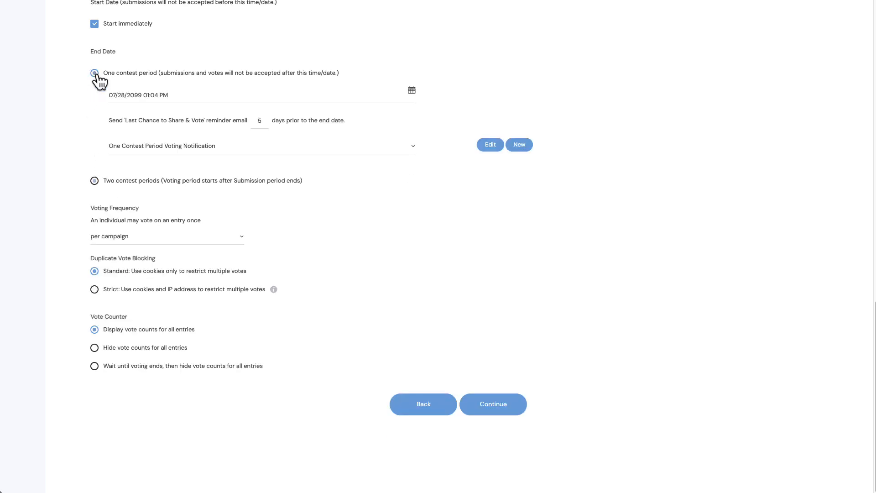
# Review the voting frequency options without changing them
pyautogui.scroll(1, 166, 82)
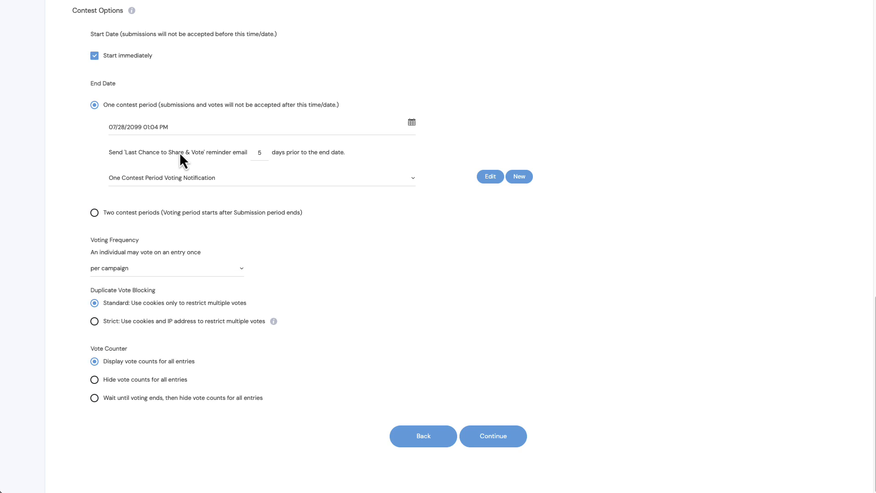
pyautogui.click(119, 276)
pyautogui.scroll(-3, 123, 334)
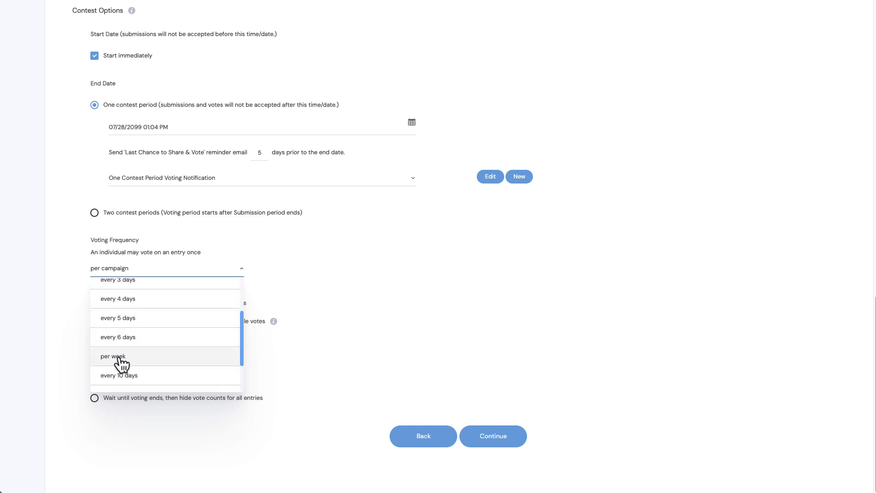
pyautogui.scroll(-3, 114, 364)
pyautogui.scroll(2, 121, 364)
pyautogui.scroll(3, 121, 363)
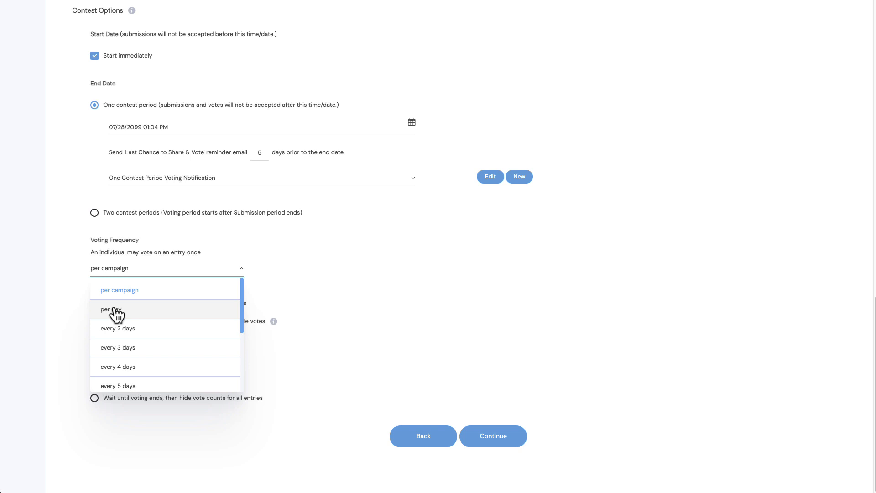
pyautogui.click(74, 245)
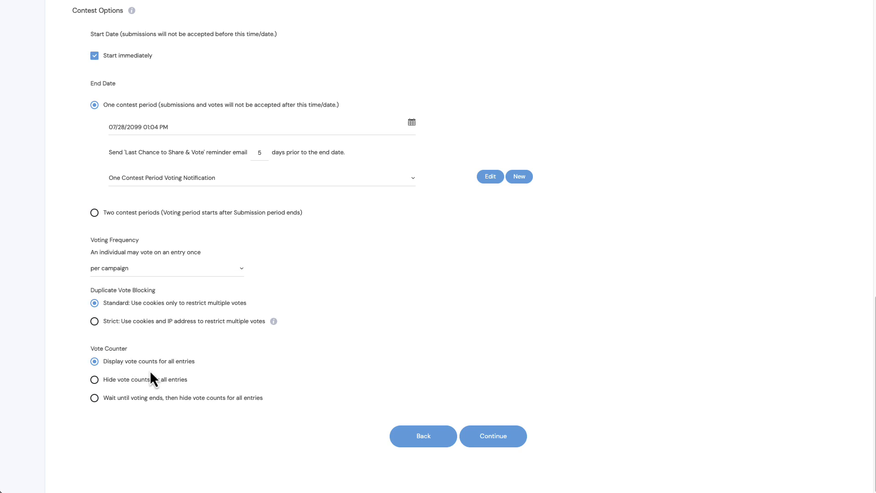
# Set the vote counter to wait until voting ends, then hide vote counts for all entries, and continue to Design
pyautogui.click(94, 380)
pyautogui.click(95, 398)
pyautogui.click(494, 438)
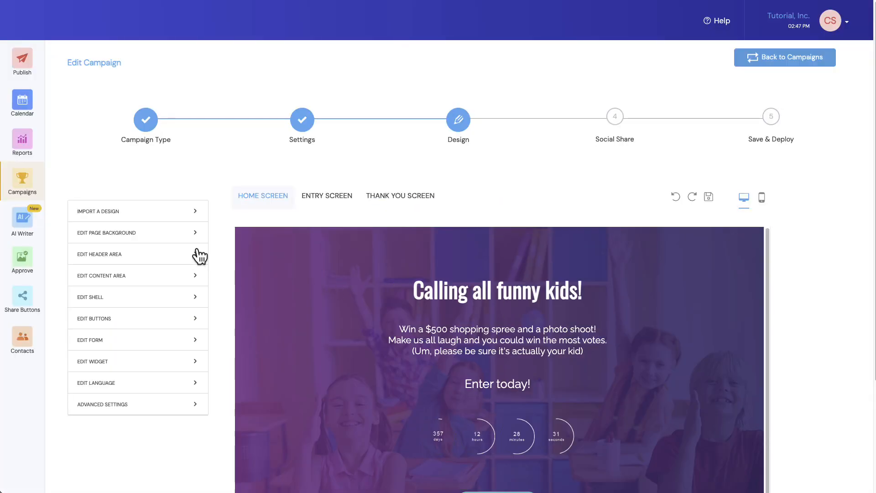
pyautogui.scroll(-3, 196, 251)
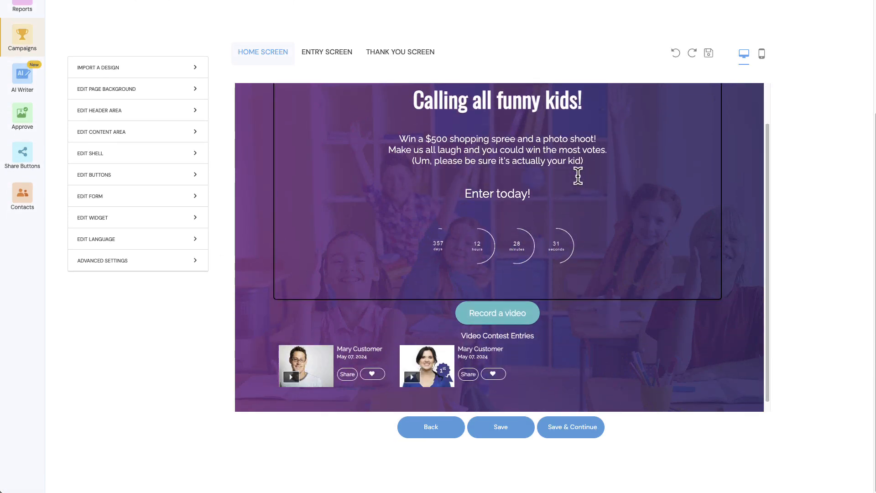
pyautogui.scroll(3, 196, 215)
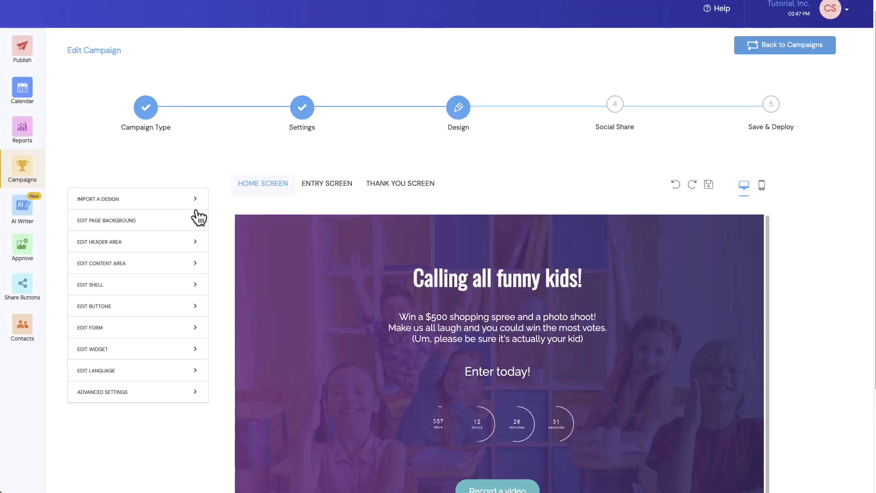
pyautogui.click(522, 292)
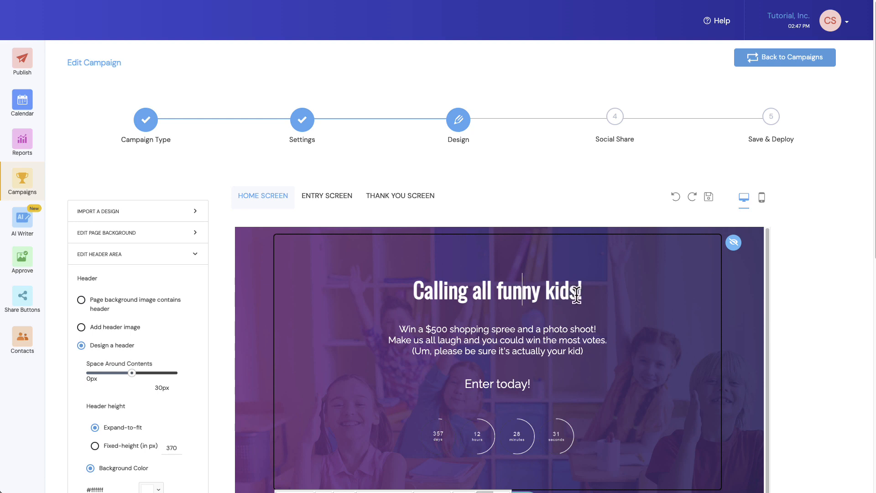
pyautogui.moveTo(577, 295); pyautogui.dragTo(418, 290)
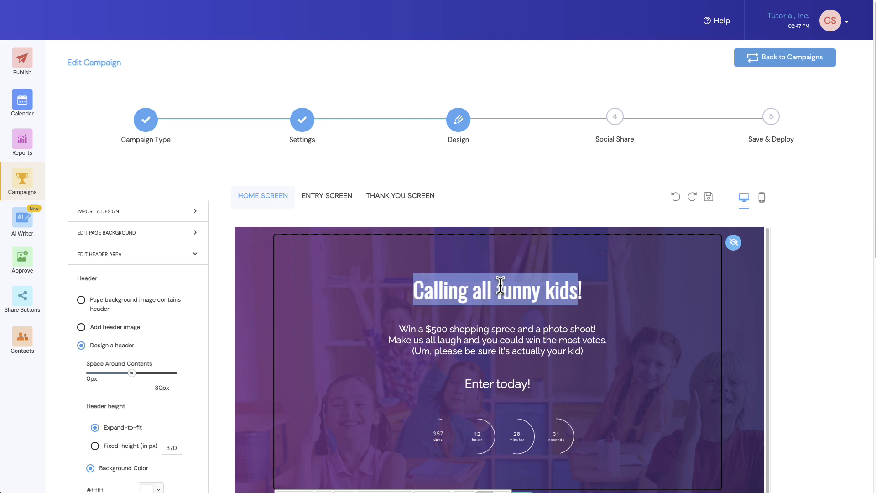
pyautogui.click(454, 292)
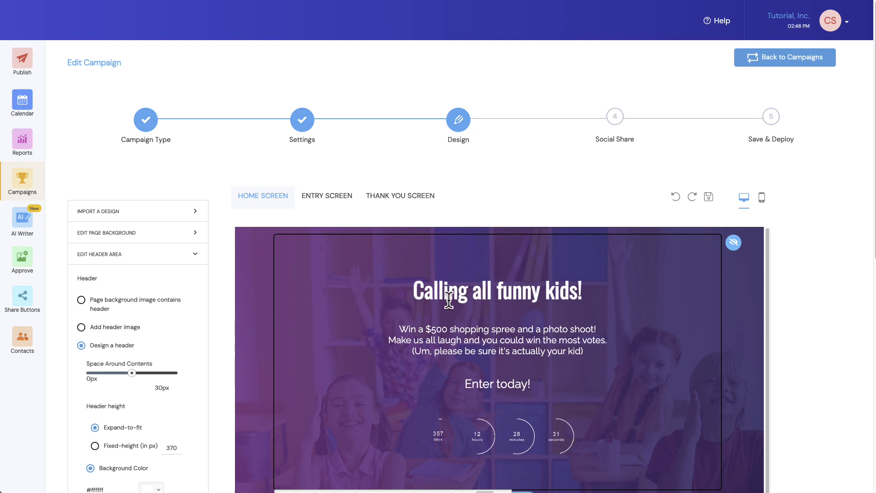
# Import the design from the Mothers Day Photo Contest 2024 campaign with all import options, confirming the replacement
pyautogui.click(103, 214)
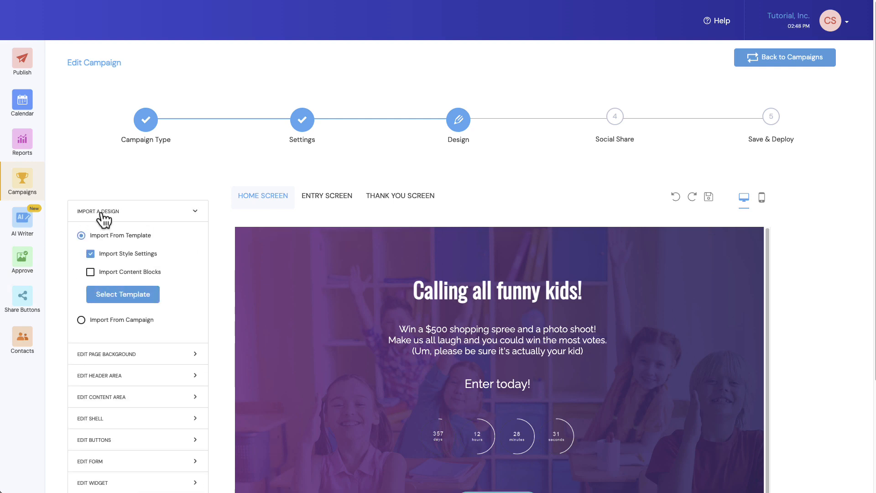
pyautogui.click(82, 321)
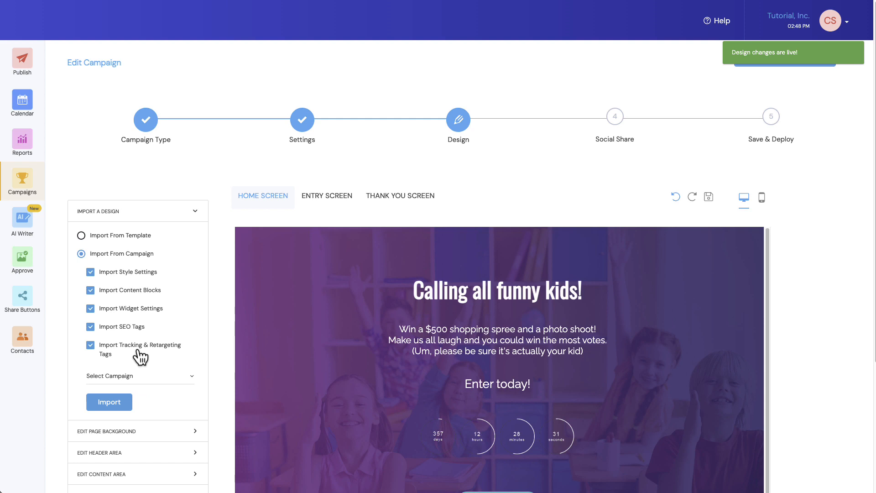
pyautogui.click(137, 377)
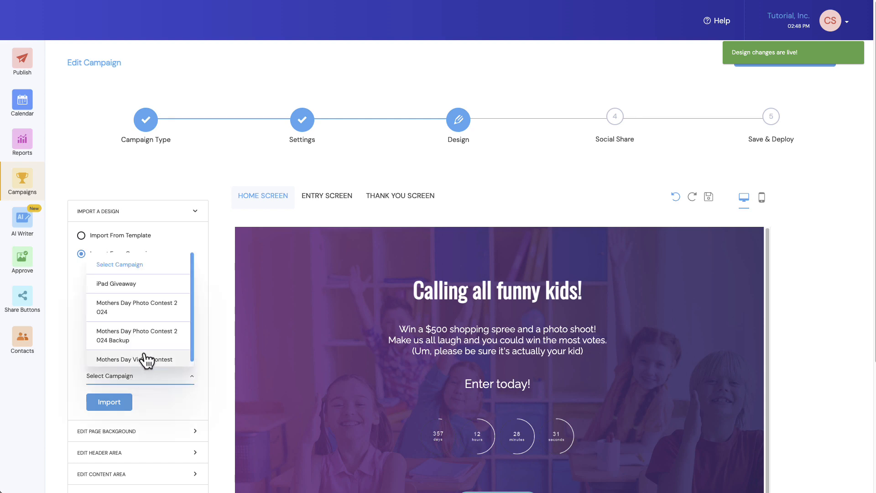
pyautogui.click(153, 316)
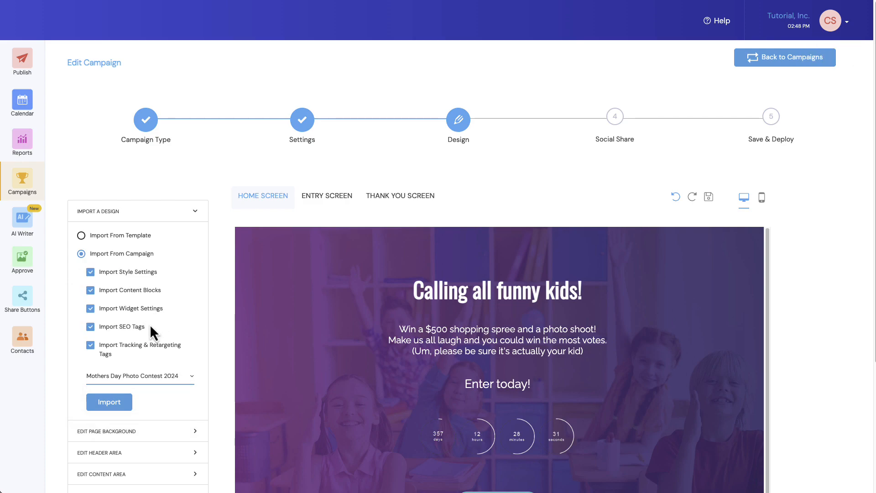
pyautogui.click(114, 405)
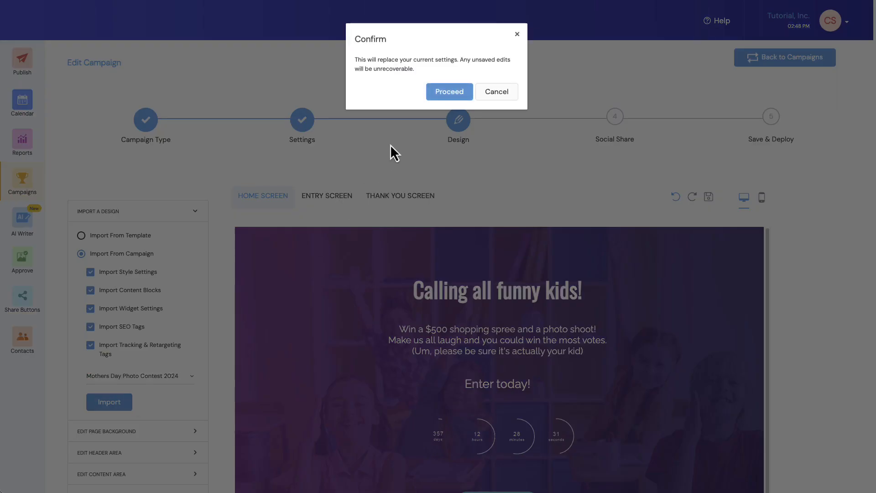
pyautogui.click(446, 95)
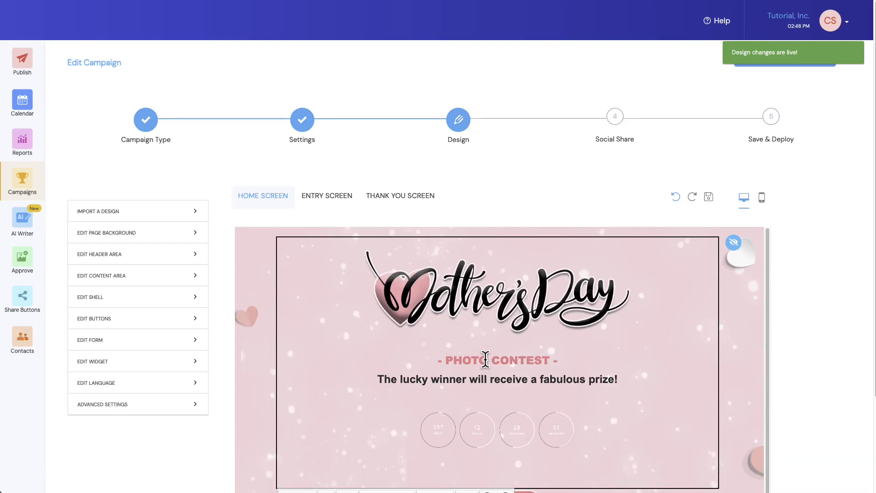
# Change the header subtitle to read "- VIDEO CONTEST -"
pyautogui.click(486, 360)
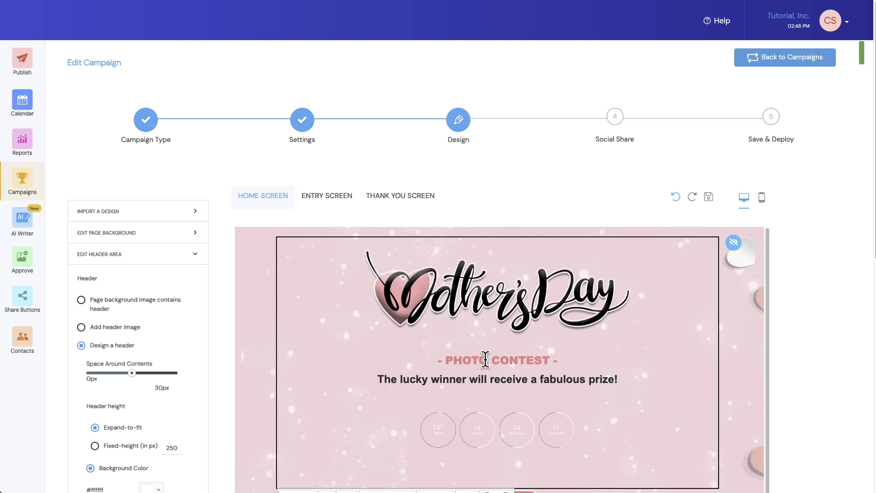
pyautogui.press('BackSpace')
pyautogui.press('BackSpace')
pyautogui.press('BackSpace')
pyautogui.press('BackSpace')
pyautogui.press('BackSpace')
pyautogui.write('VIDE')
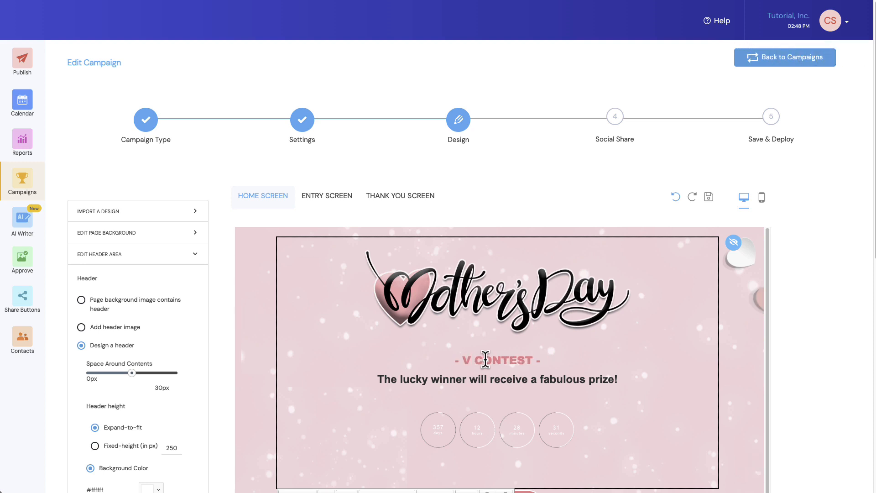
pyautogui.write('O')
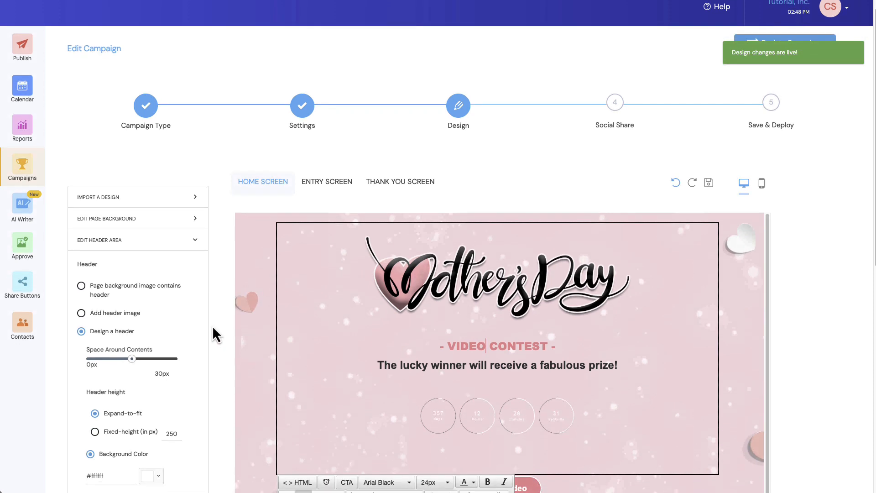
# Review the home screen and entry screen design previews
pyautogui.scroll(-4, 212, 333)
pyautogui.scroll(-1, 498, 233)
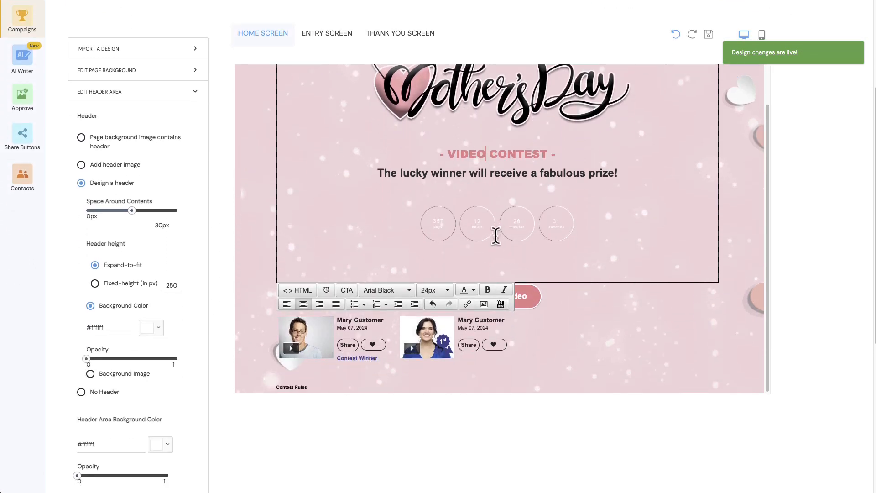
pyautogui.scroll(1, 498, 232)
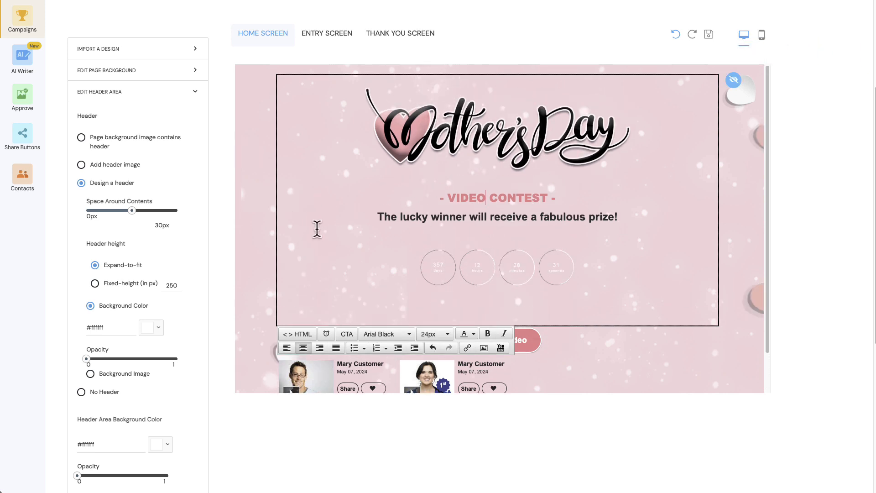
pyautogui.scroll(4, 317, 228)
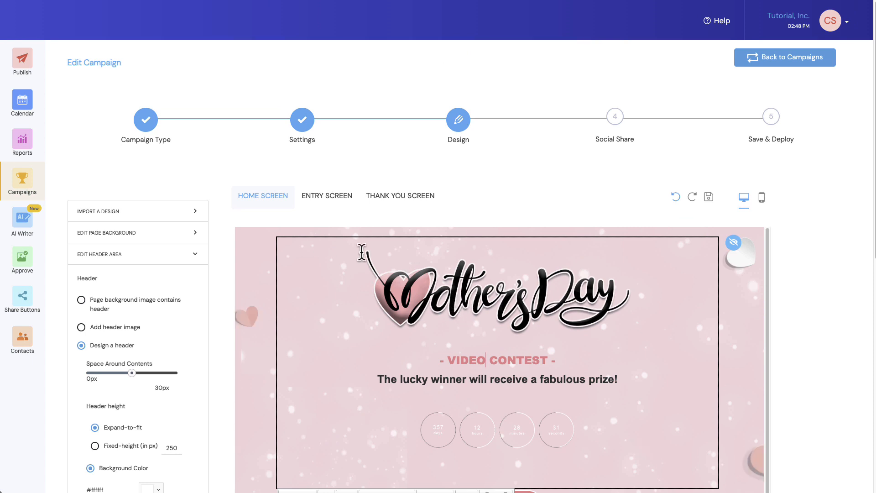
pyautogui.click(330, 205)
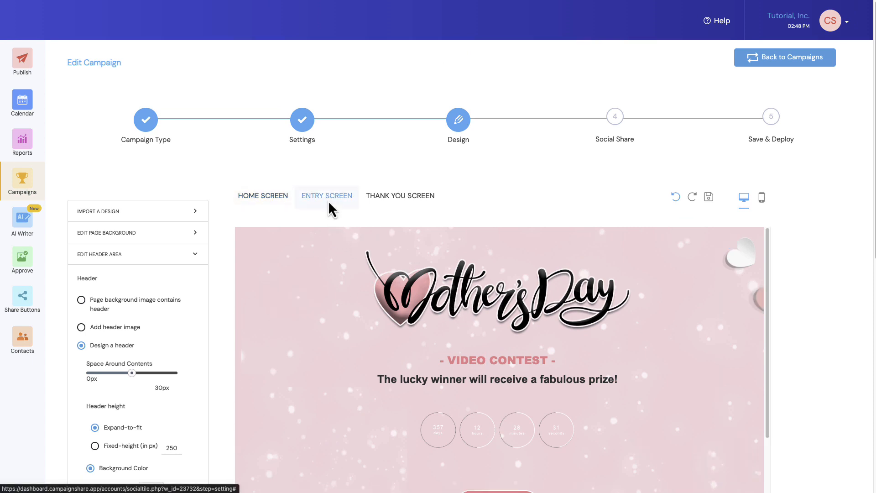
pyautogui.scroll(-4, 218, 252)
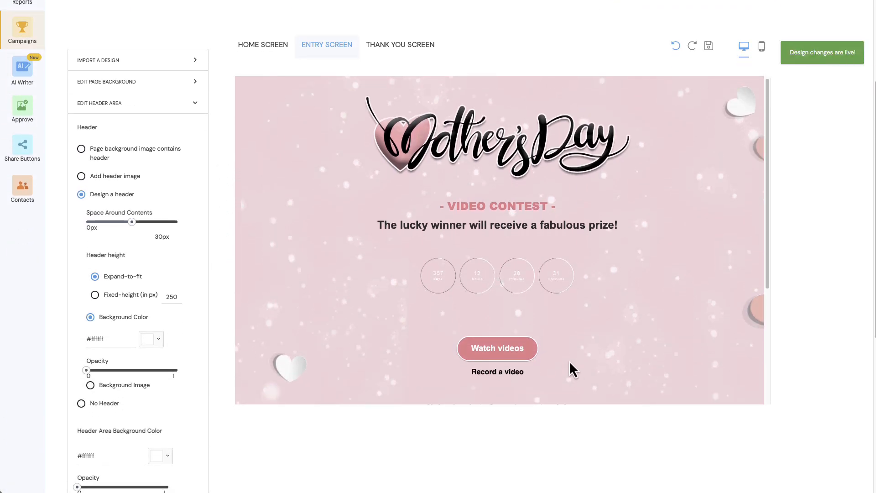
pyautogui.scroll(-4, 569, 362)
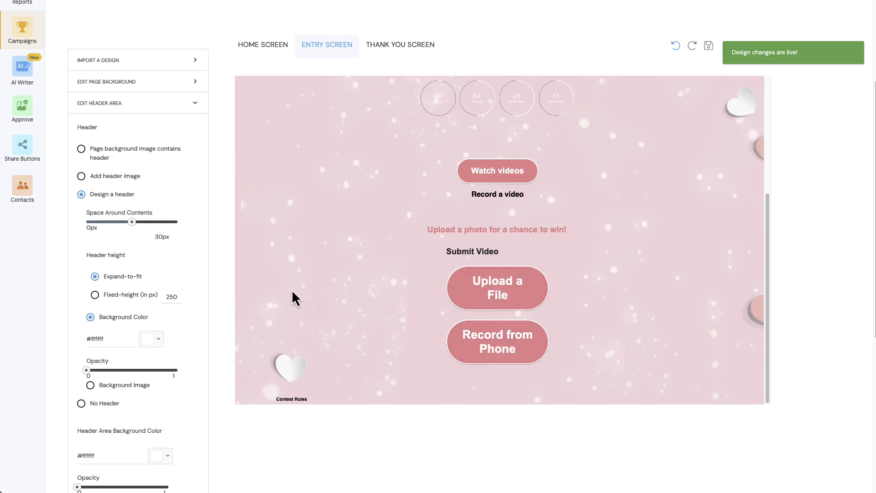
pyautogui.scroll(6, 286, 294)
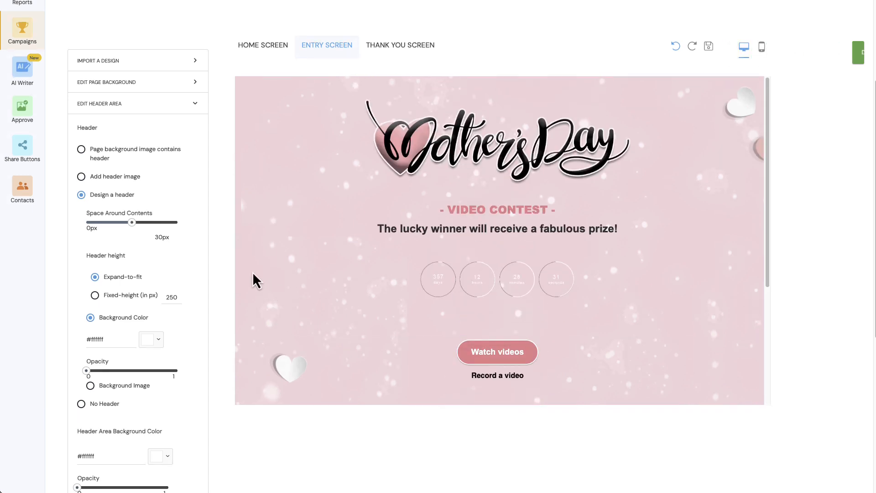
pyautogui.scroll(1, 253, 272)
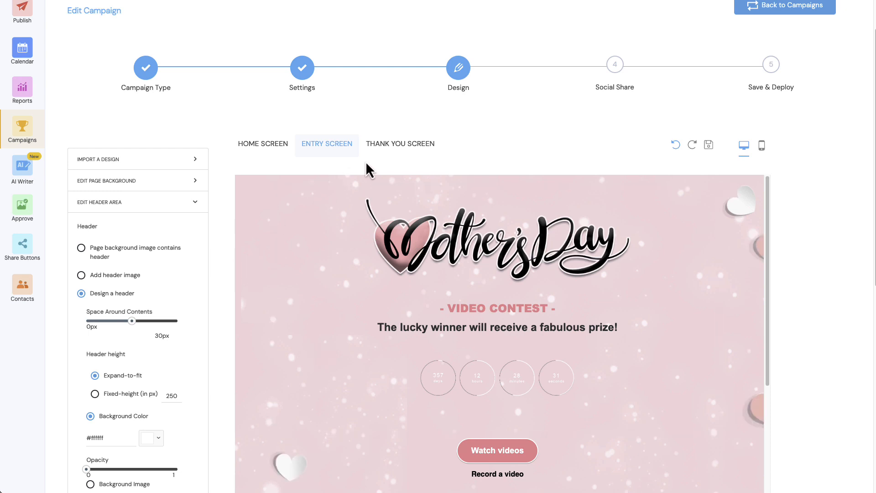
# Examine the thank-you screen message and share section
pyautogui.click(391, 148)
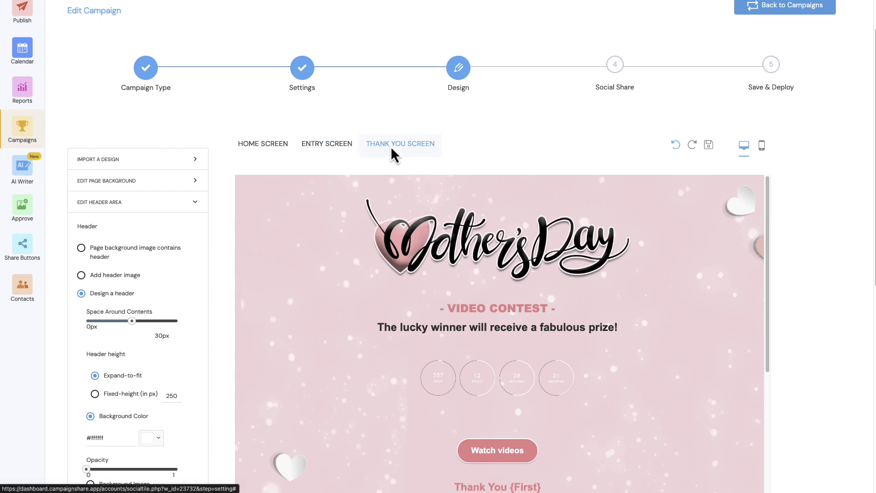
pyautogui.scroll(-3, 466, 306)
pyautogui.scroll(-1, 468, 308)
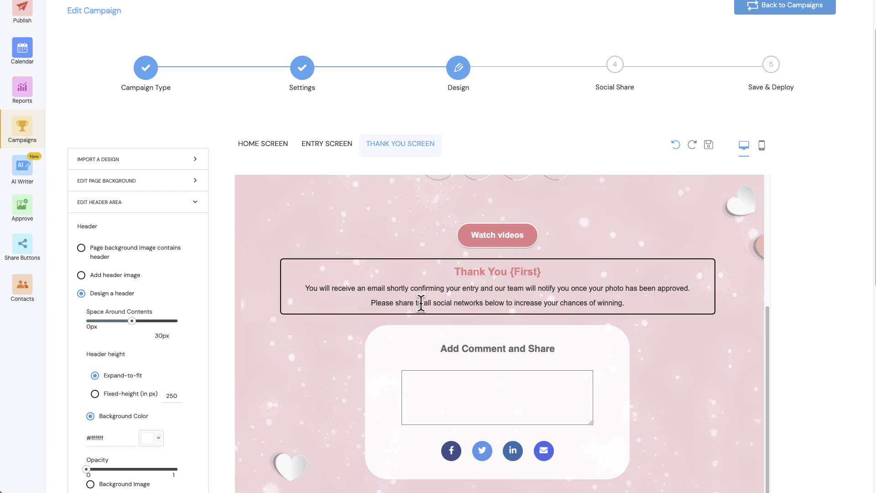
pyautogui.click(431, 282)
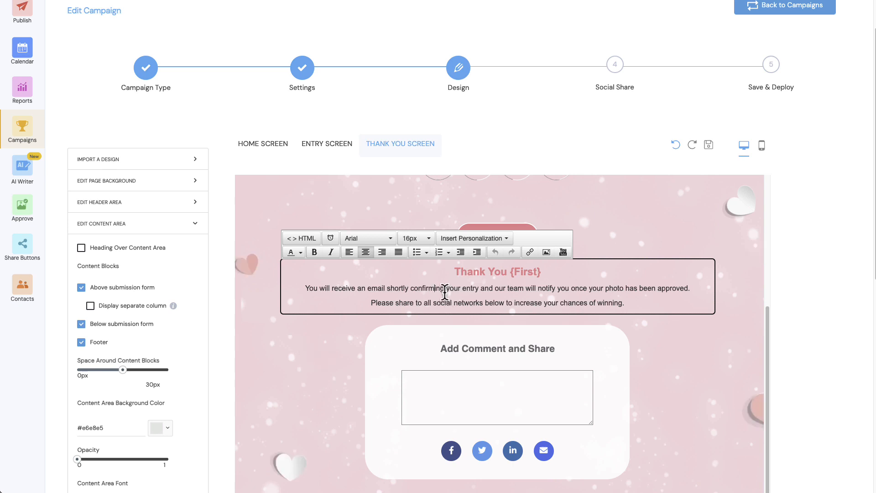
pyautogui.scroll(2, 215, 309)
pyautogui.scroll(2, 217, 311)
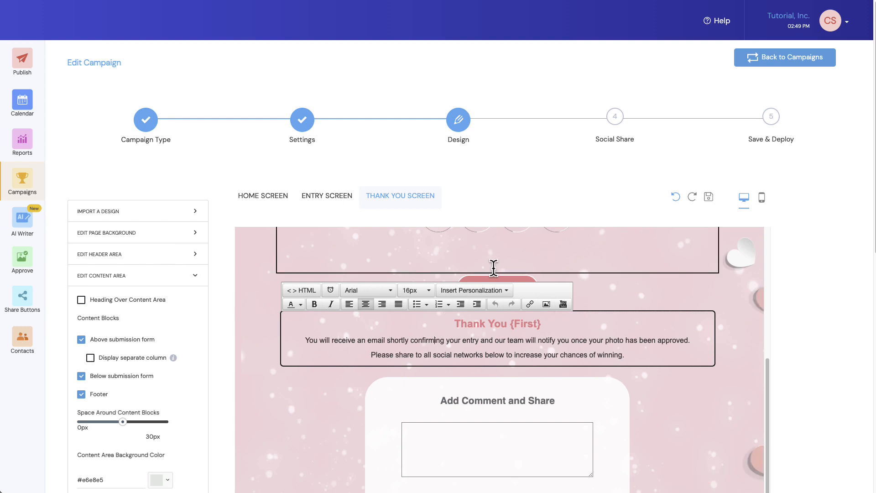
# Move to Social Share, keep the campaign microsite as the link to share, and enable a default comment in the share message box
pyautogui.click(615, 118)
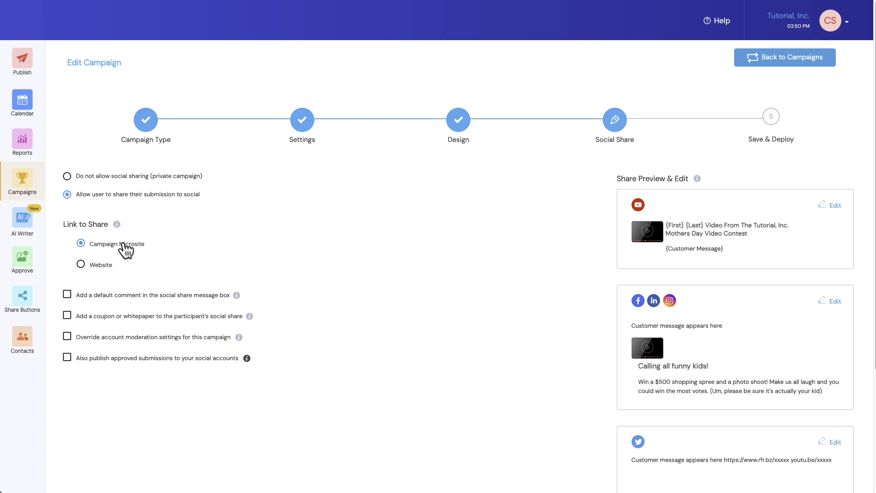
pyautogui.click(81, 264)
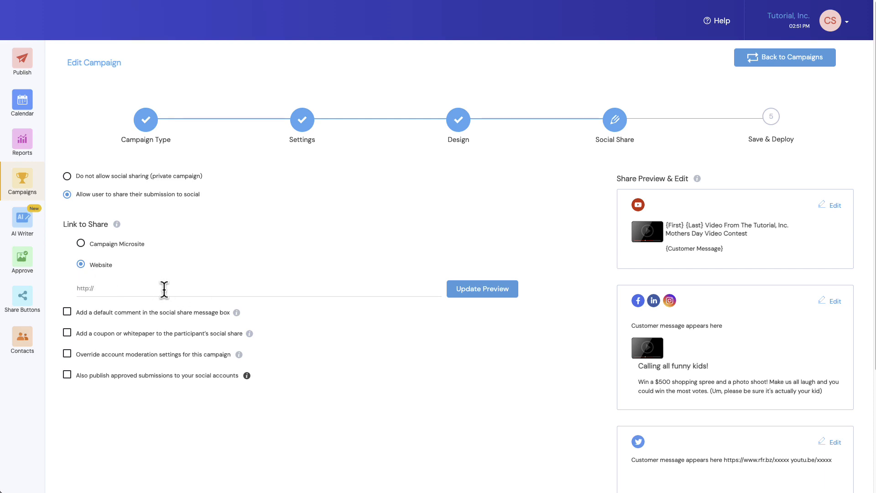
pyautogui.click(81, 244)
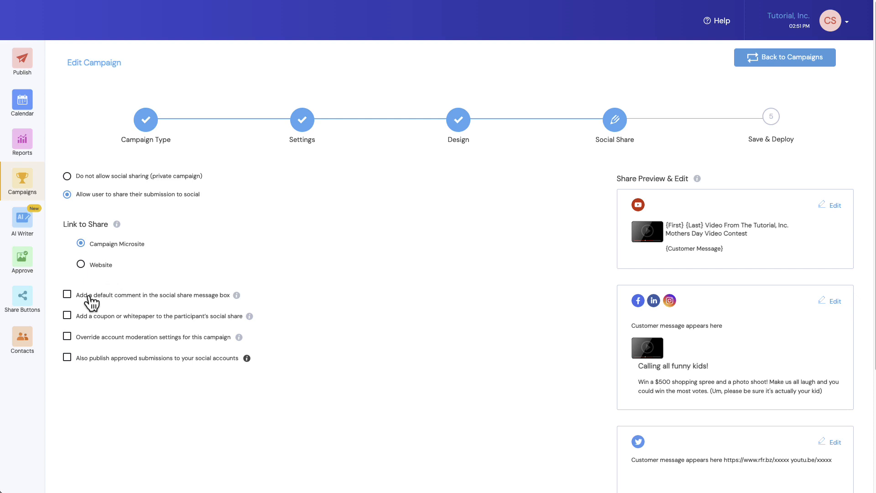
pyautogui.click(67, 294)
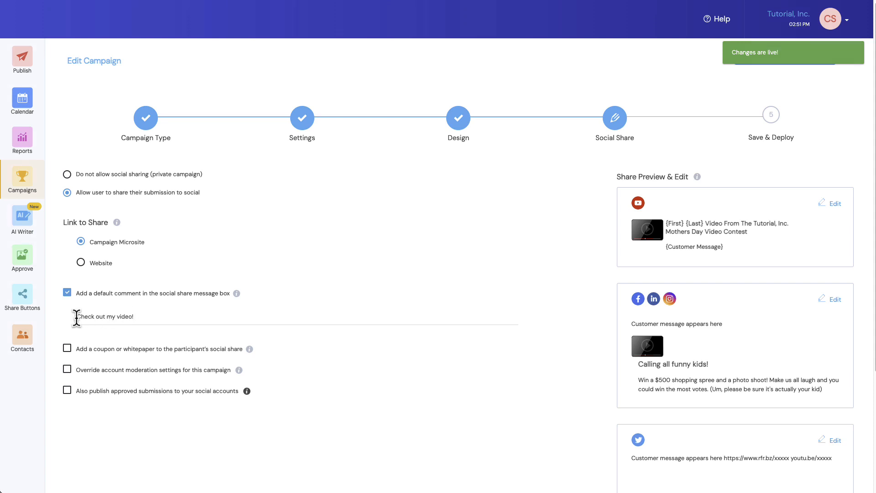
# Edit the default share comment to read "Check out and vote for my Mother's Day contest video! My mom is definitely the best!"
pyautogui.moveTo(76, 318); pyautogui.dragTo(98, 318)
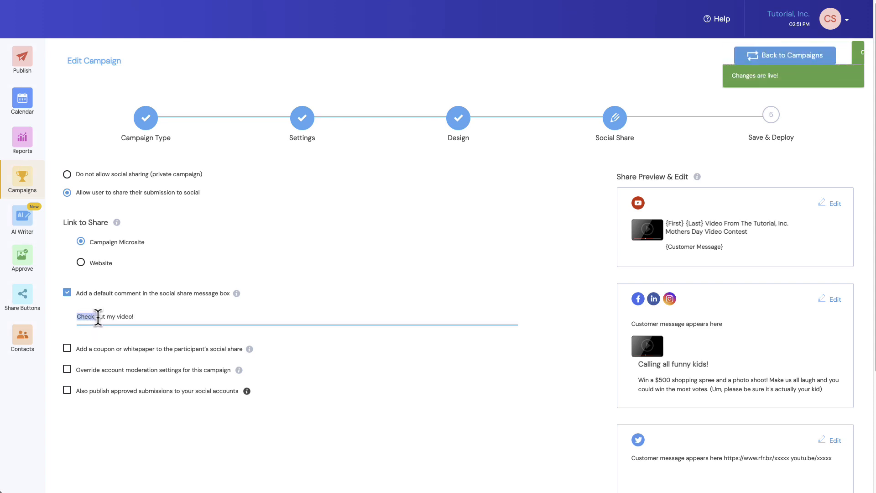
pyautogui.click(103, 318)
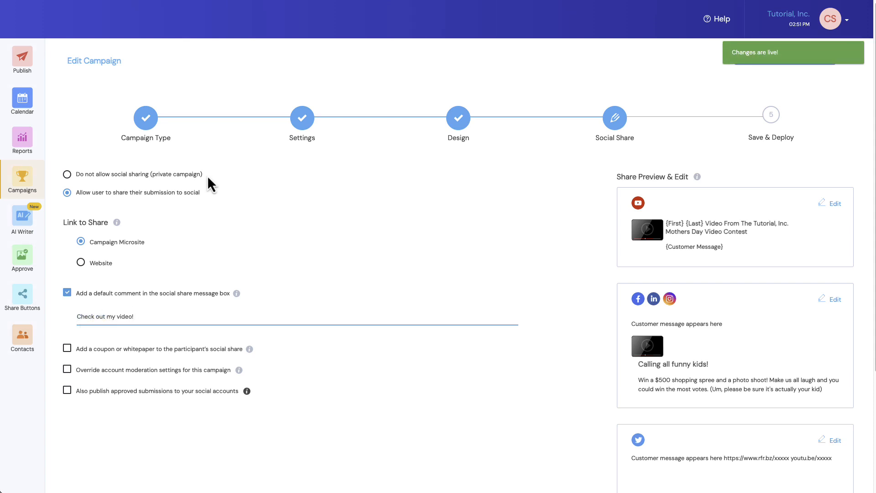
pyautogui.write('and vote for')
pyautogui.click(152, 317)
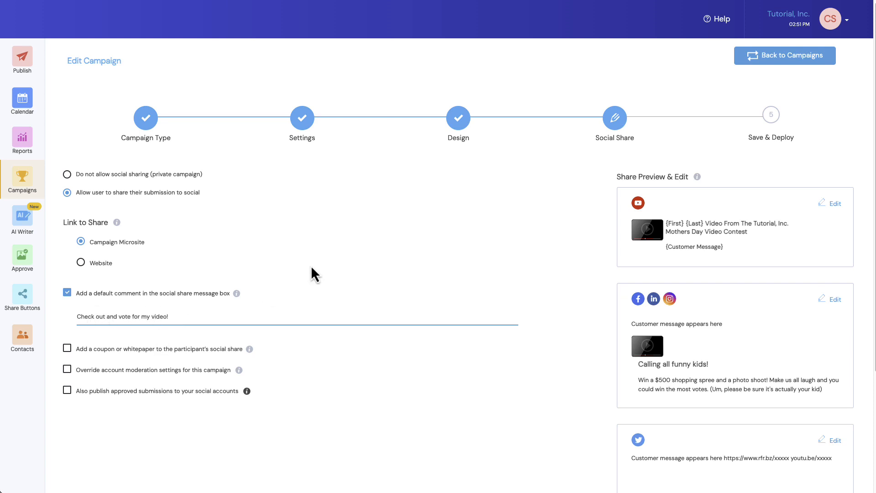
pyautogui.write("Mother's Day contest")
pyautogui.press('End')
pyautogui.write('My mom')
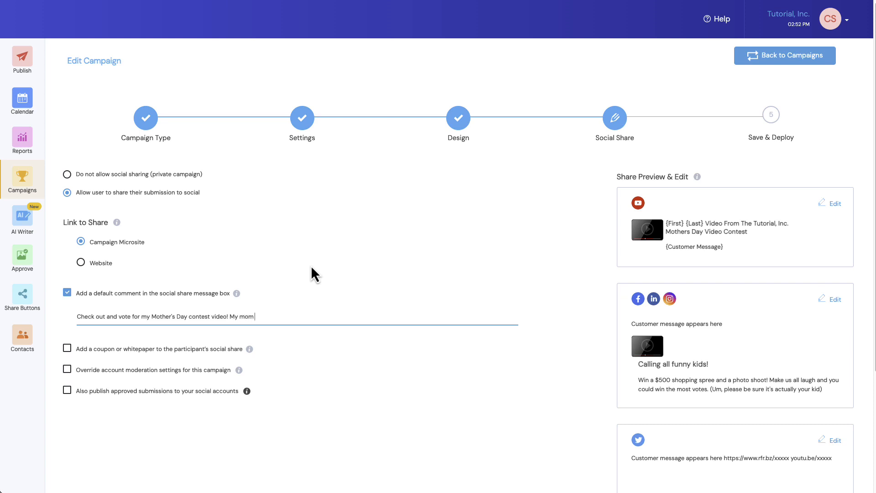
pyautogui.write(' is definitely the best!')
# Enable publishing approved submissions to your social accounts and add all three available social accounts
pyautogui.click(67, 391)
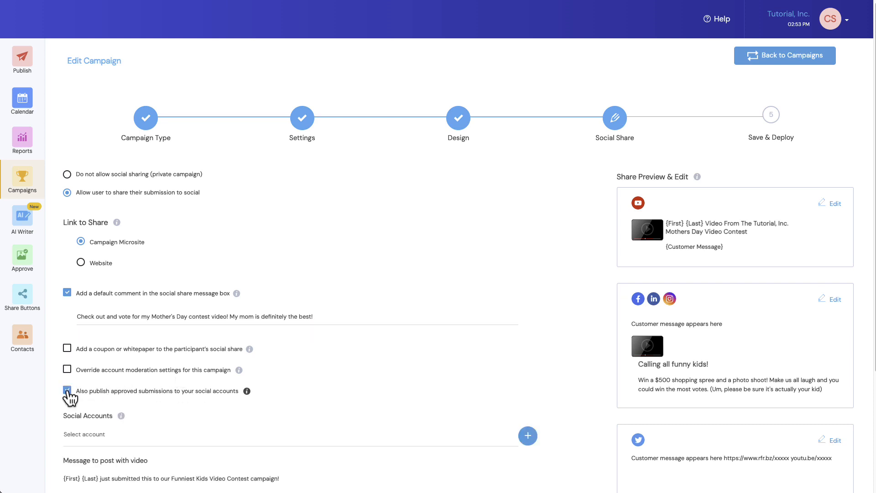
pyautogui.scroll(-3, 68, 398)
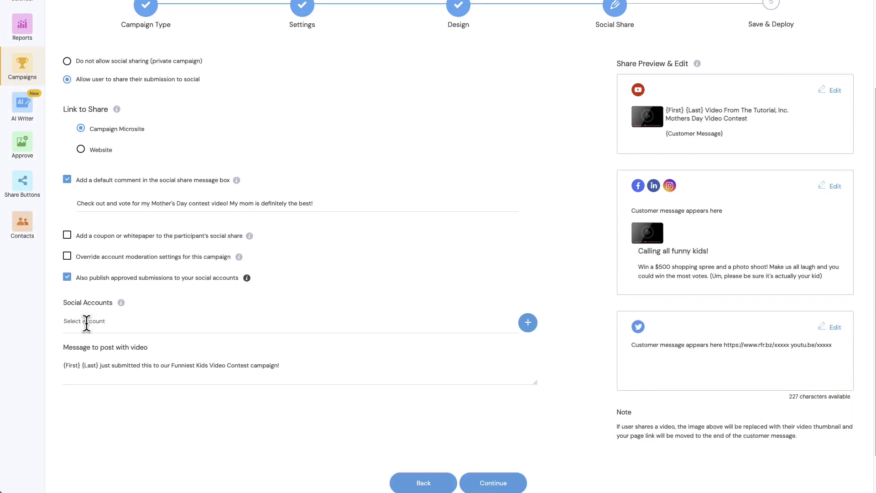
pyautogui.click(87, 322)
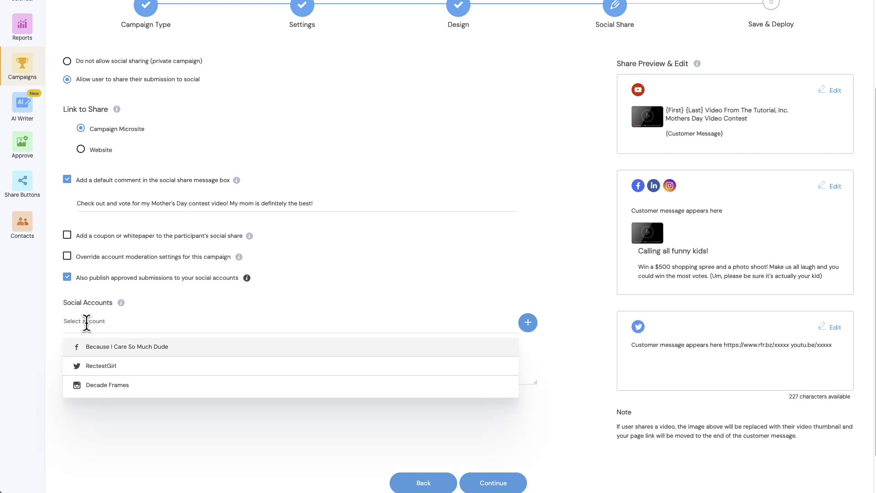
pyautogui.click(110, 347)
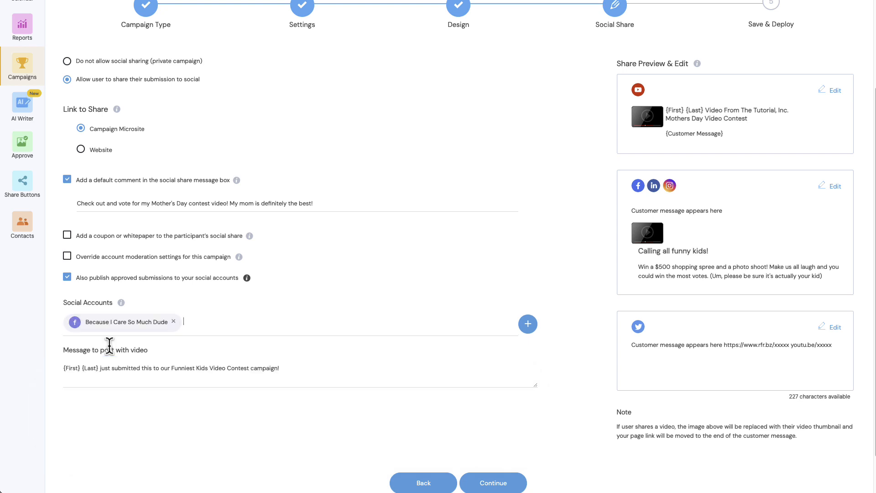
pyautogui.click(190, 322)
pyautogui.click(152, 373)
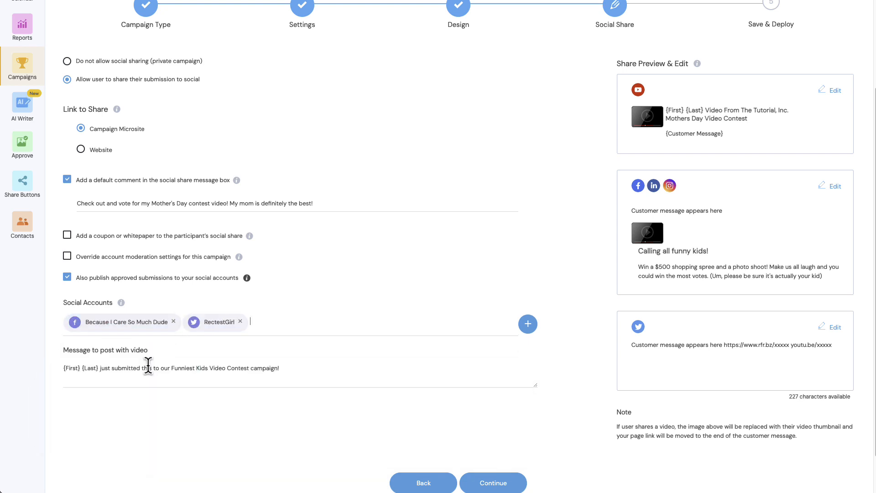
pyautogui.click(264, 325)
pyautogui.click(133, 388)
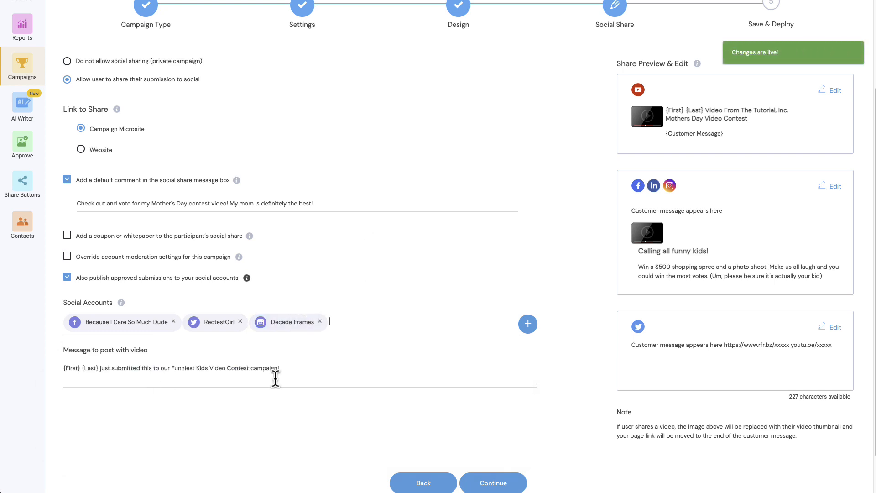
# Edit the message to post with video to "{First} just submitted this to our Mother's Day Video Contest campaign!"
pyautogui.click(97, 368)
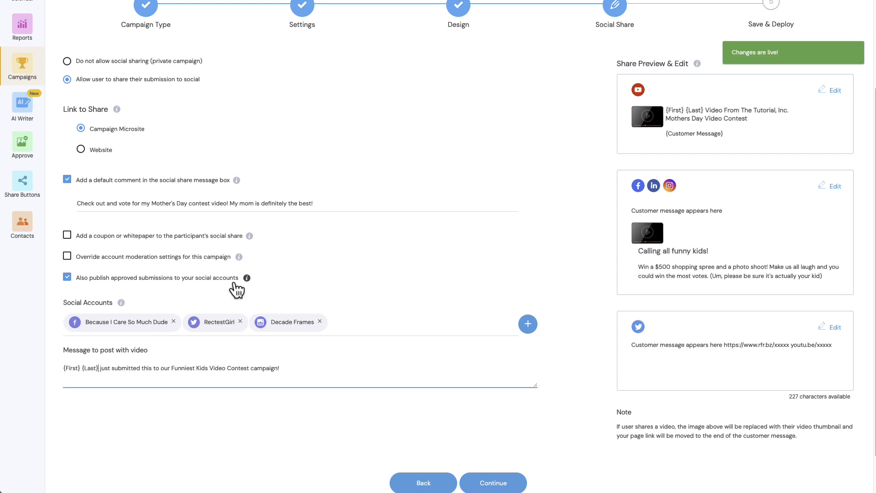
pyautogui.press('BackSpace')
pyautogui.press('BackSpace')
pyautogui.press('BackSpace')
pyautogui.press('BackSpace')
pyautogui.press('BackSpace')
pyautogui.press('BackSpace')
pyautogui.press('BackSpace')
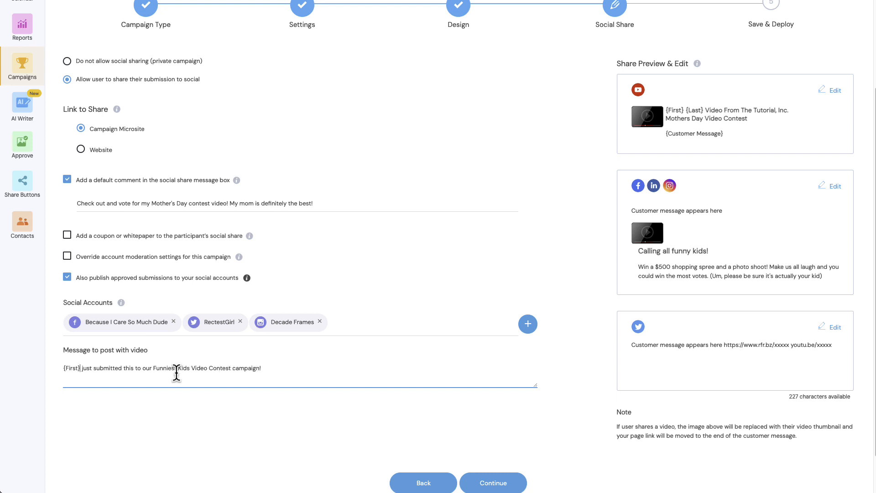
pyautogui.moveTo(153, 370); pyautogui.dragTo(190, 369)
pyautogui.write("Mother's Day")
pyautogui.click(276, 368)
# Continue to the Save & Deploy step and copy the campaign microsite URL
pyautogui.scroll(-1, 423, 397)
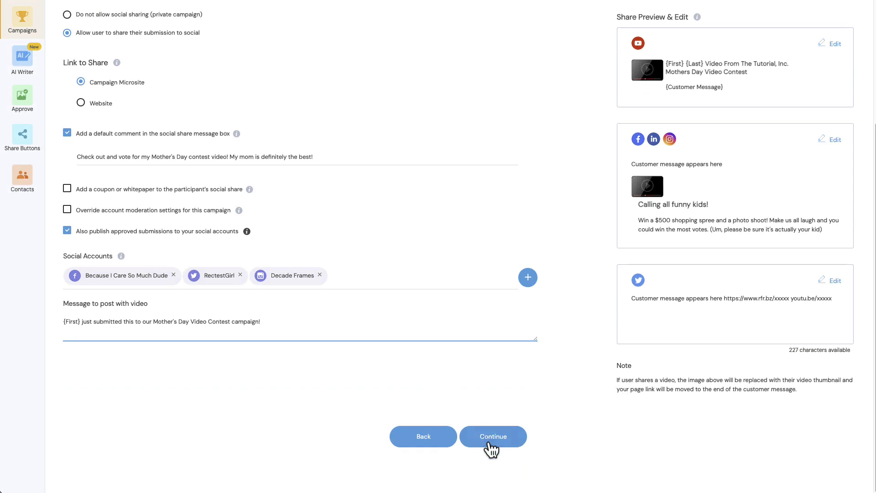
pyautogui.click(489, 440)
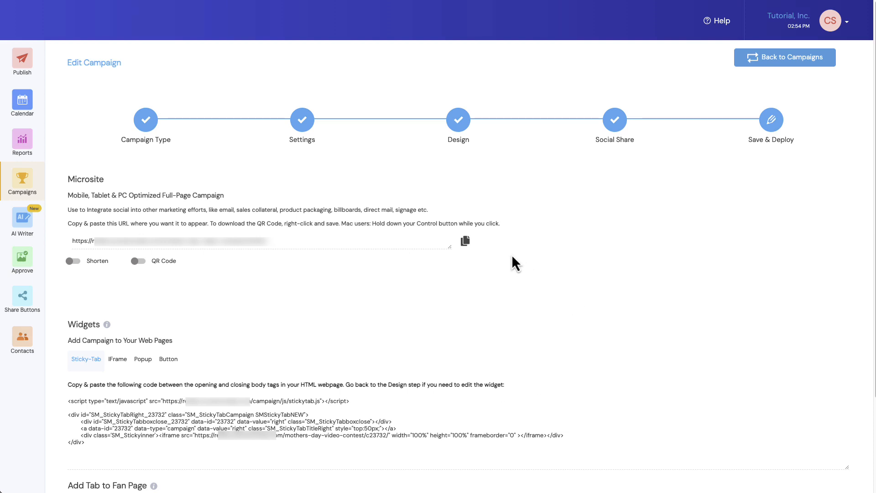
pyautogui.click(468, 242)
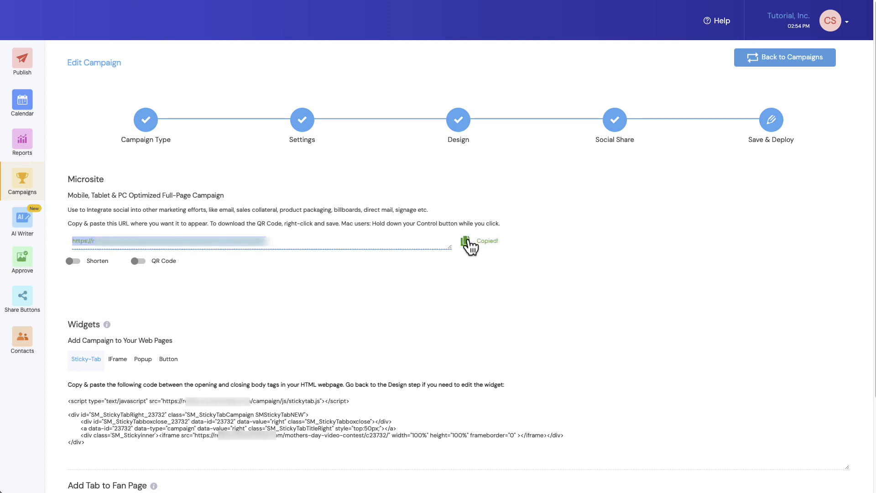